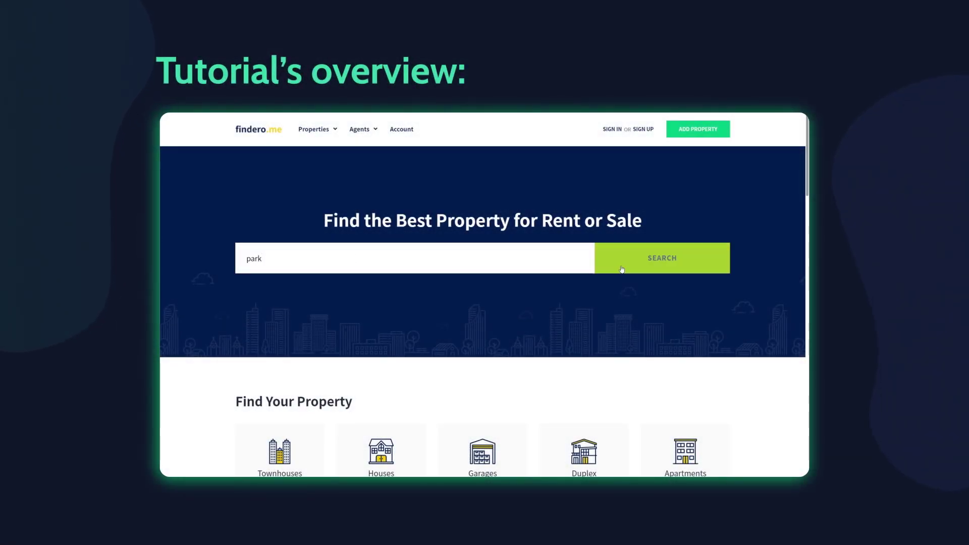
Open the Findero front page and scroll down to the property-type category tiles
{"action": "left_click", "coordinate": [622, 269]}
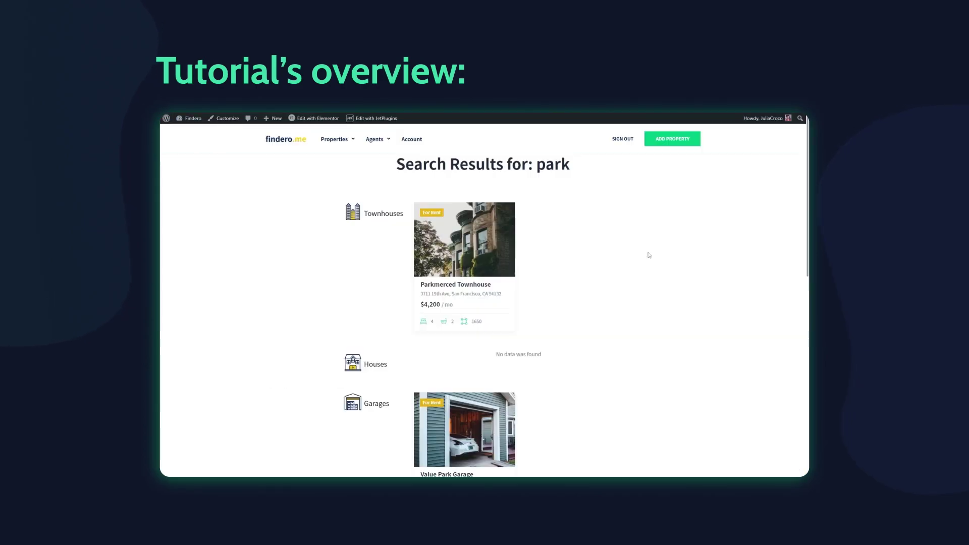
{"action": "scroll", "coordinate": [649, 255], "scroll_direction": "down", "scroll_amount": 3}
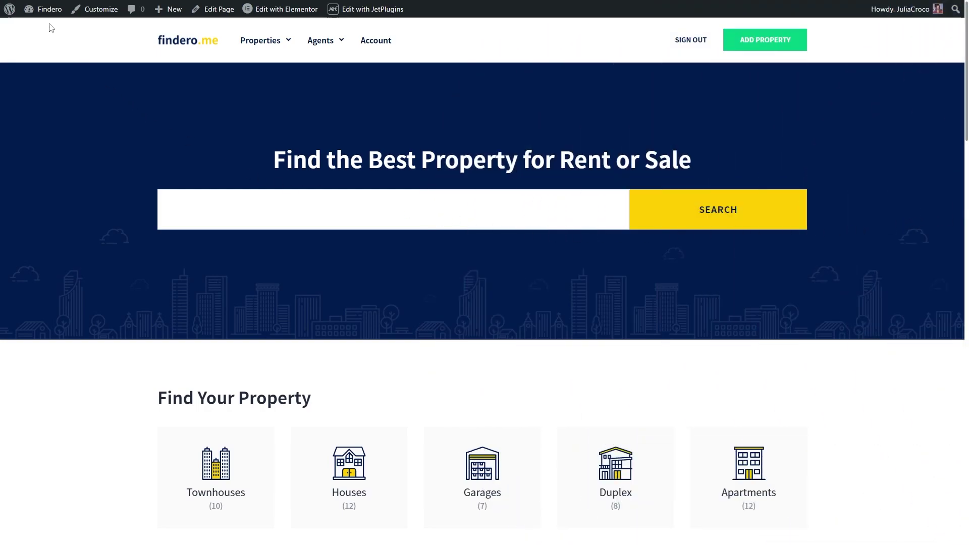
Edit the category listing item from JetEngine Listings and review its icon Dynamic Image and %title% Dynamic Link
{"action": "left_click", "coordinate": [45, 24]}
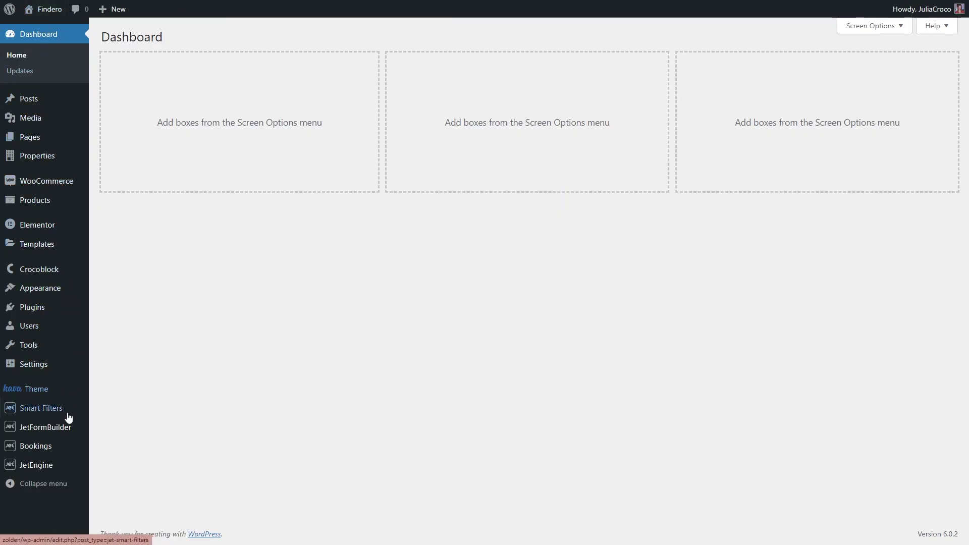
{"action": "mouse_move", "coordinate": [65, 465]}
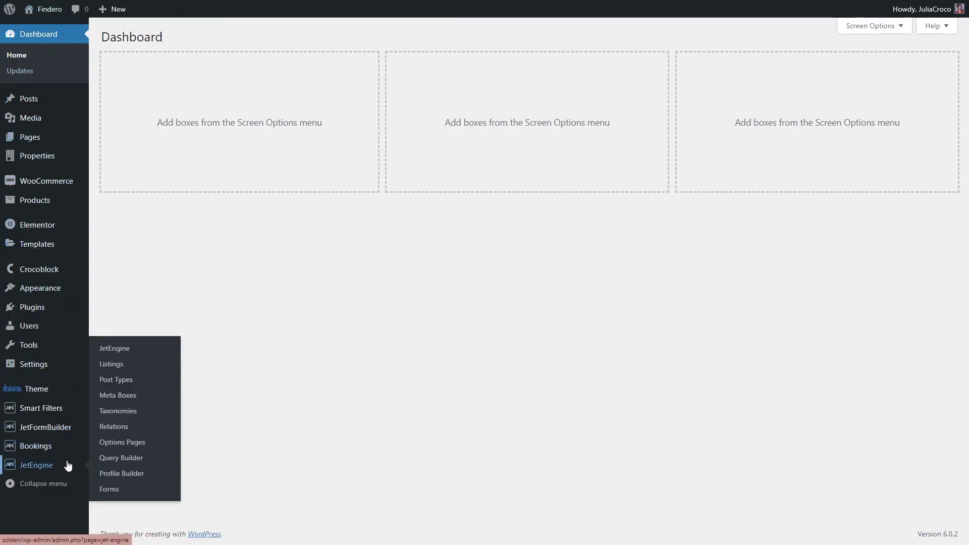
{"action": "left_click", "coordinate": [162, 368]}
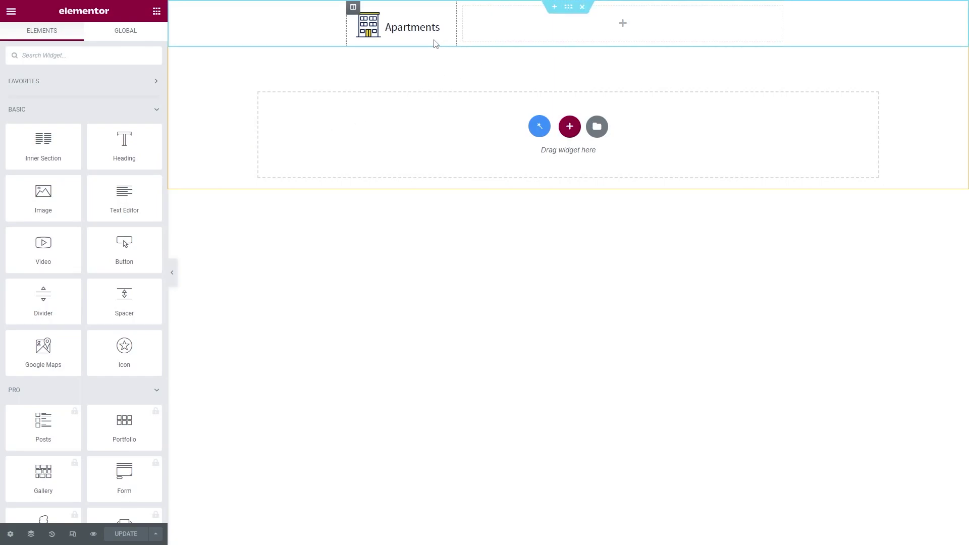
{"action": "left_click", "coordinate": [379, 23]}
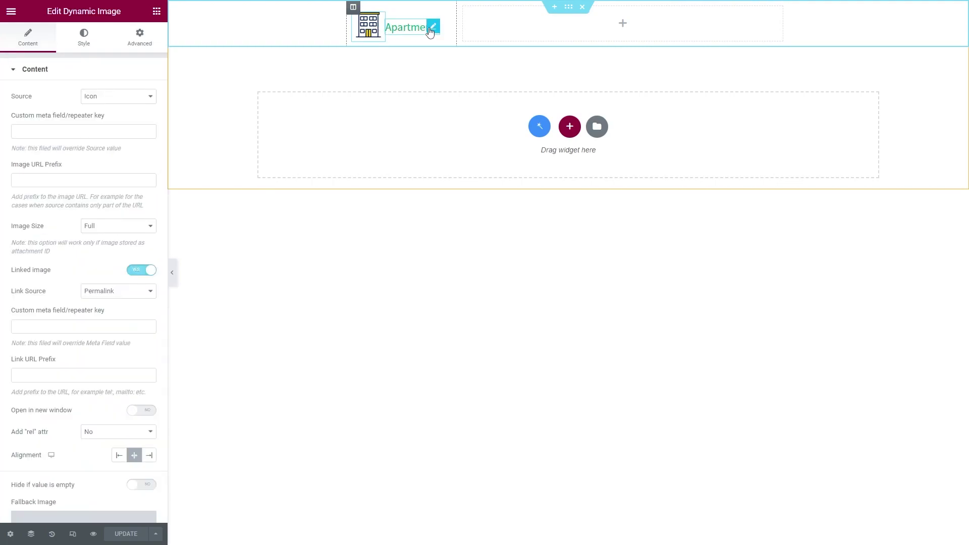
{"action": "left_click", "coordinate": [433, 28]}
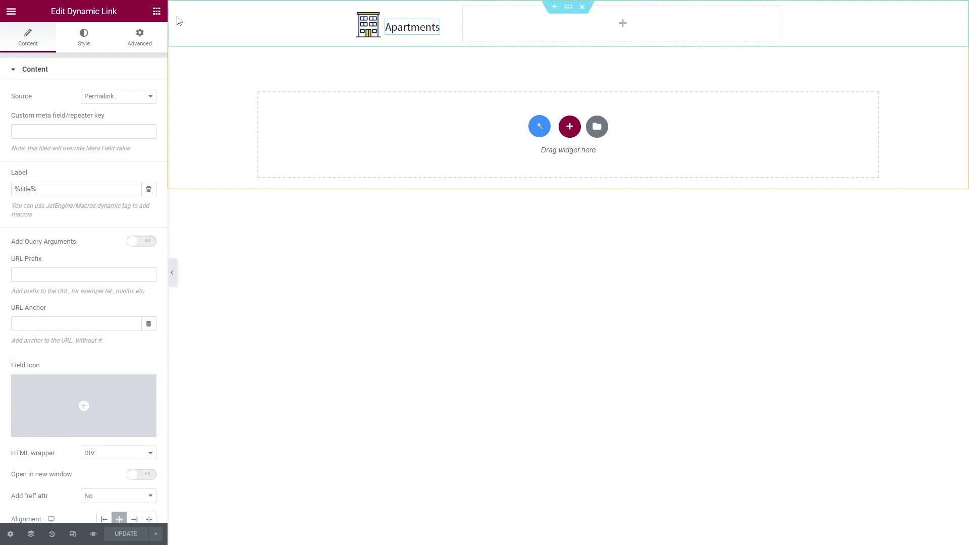
Drag a Listing Grid widget into the empty column beside the Apartments title
{"action": "left_click", "coordinate": [157, 12]}
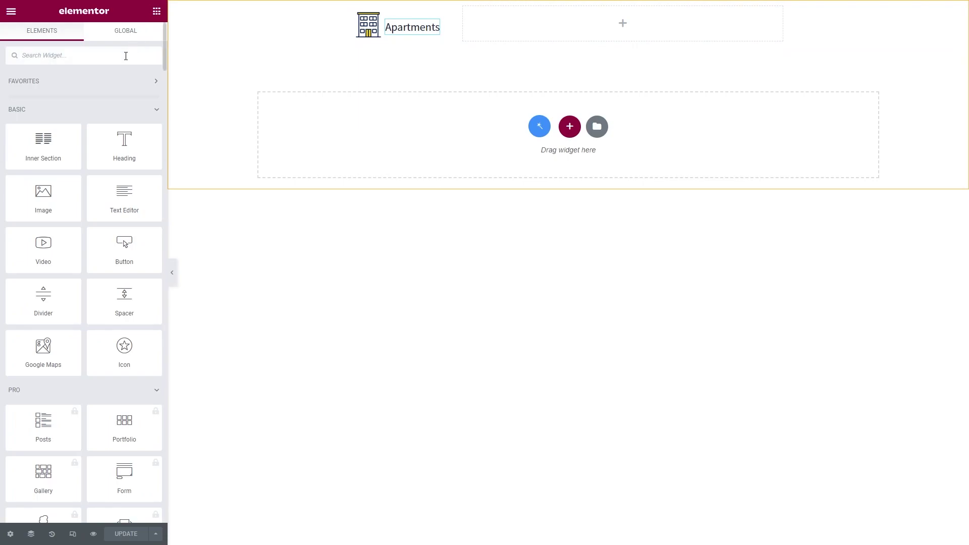
{"action": "left_click", "coordinate": [126, 56]}
{"action": "type", "text": "listing grid"}
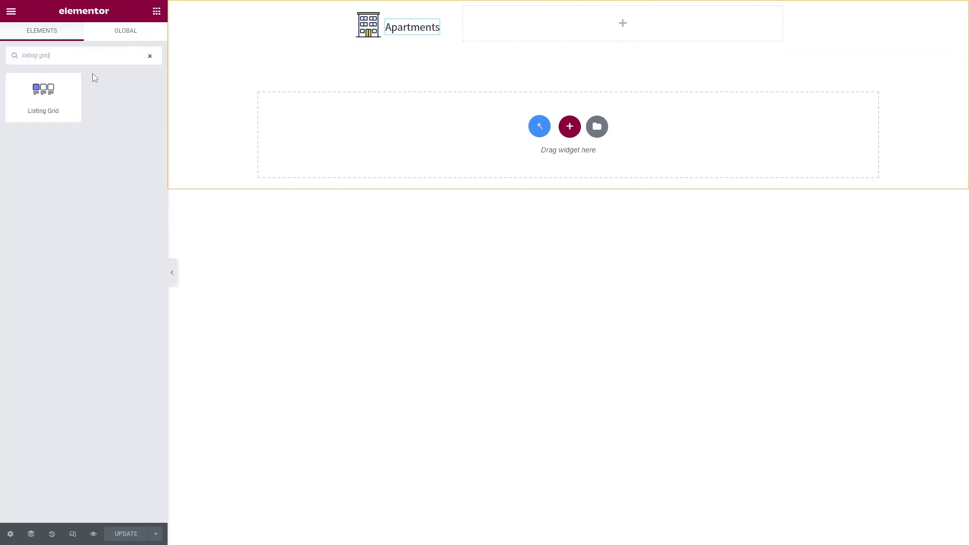
{"action": "left_click_drag", "start_coordinate": [51, 98], "coordinate": [565, 36]}
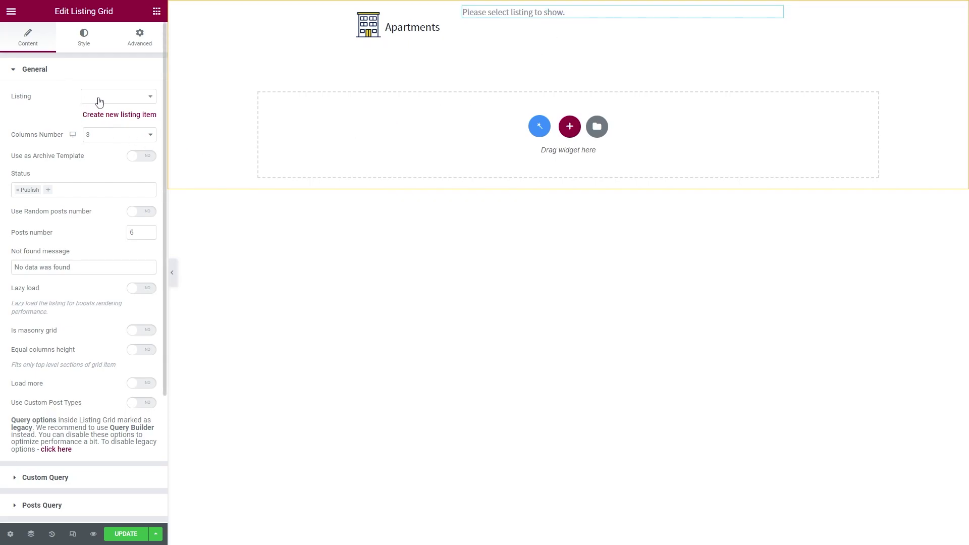
Set the grid to the 'Listing properties small for map' listing with 2 columns
{"action": "left_click", "coordinate": [107, 97]}
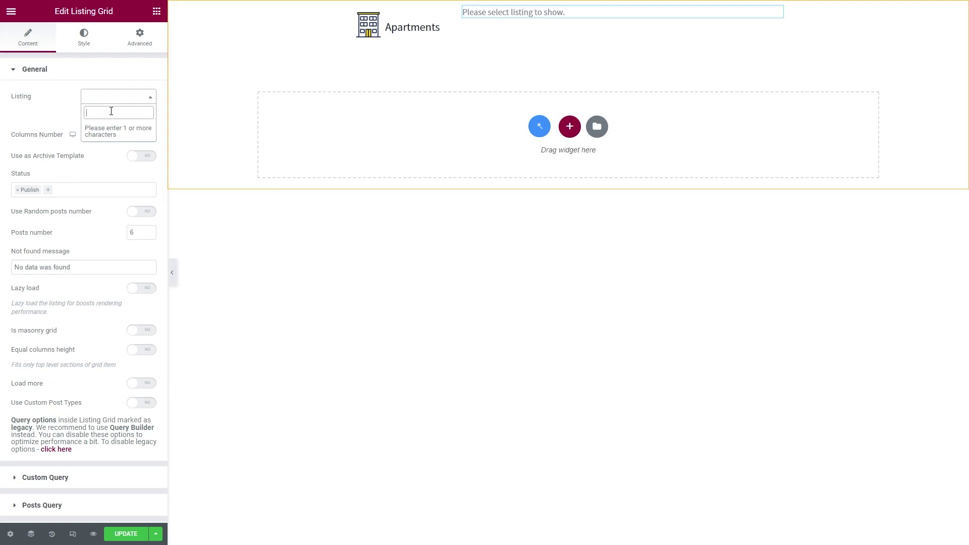
{"action": "type", "text": "small"}
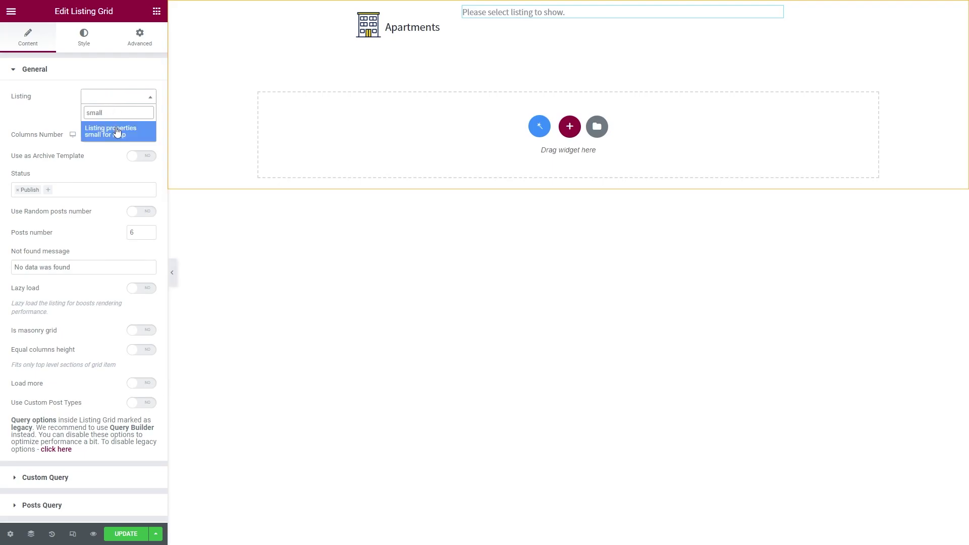
{"action": "left_click", "coordinate": [117, 131]}
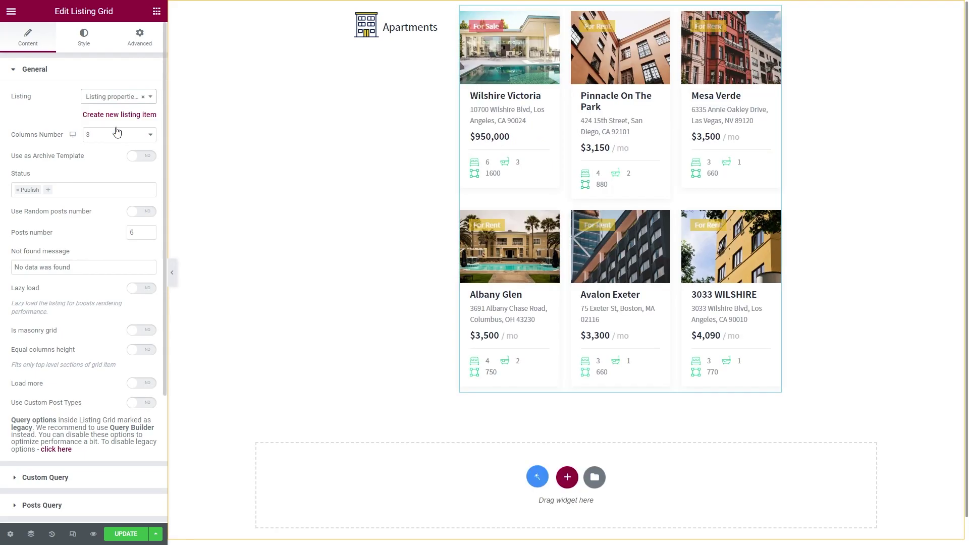
{"action": "left_click", "coordinate": [116, 133]}
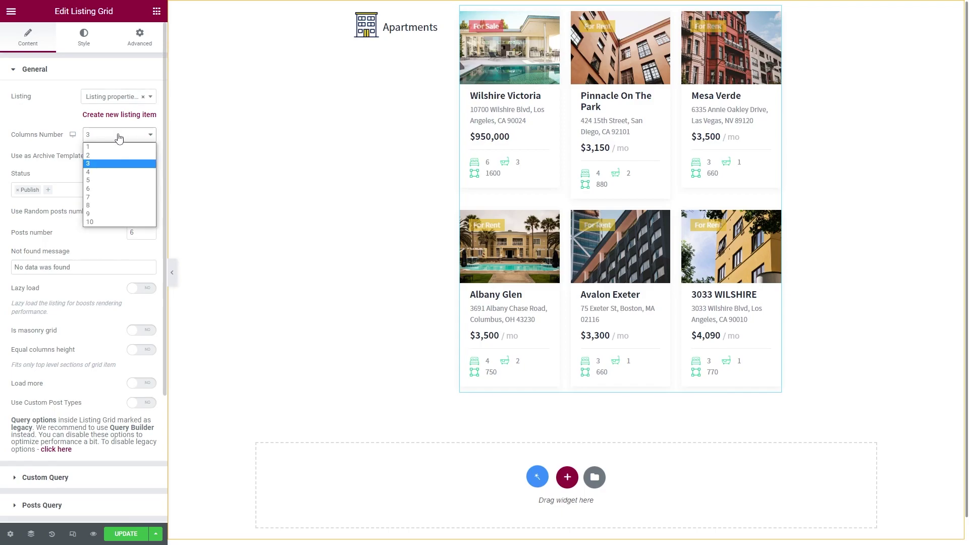
{"action": "left_click", "coordinate": [123, 156]}
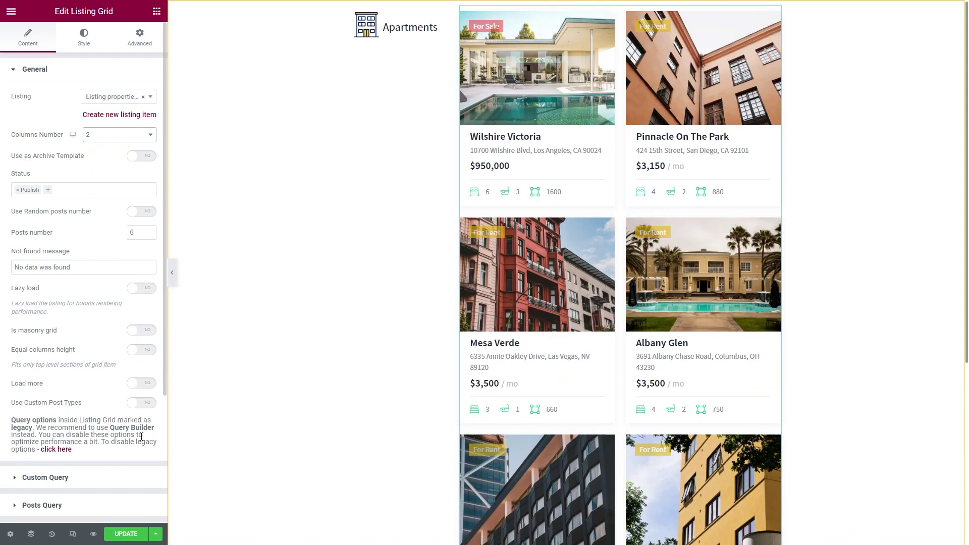
Save the listing item and open the WordPress admin in a new tab
{"action": "left_click", "coordinate": [138, 536]}
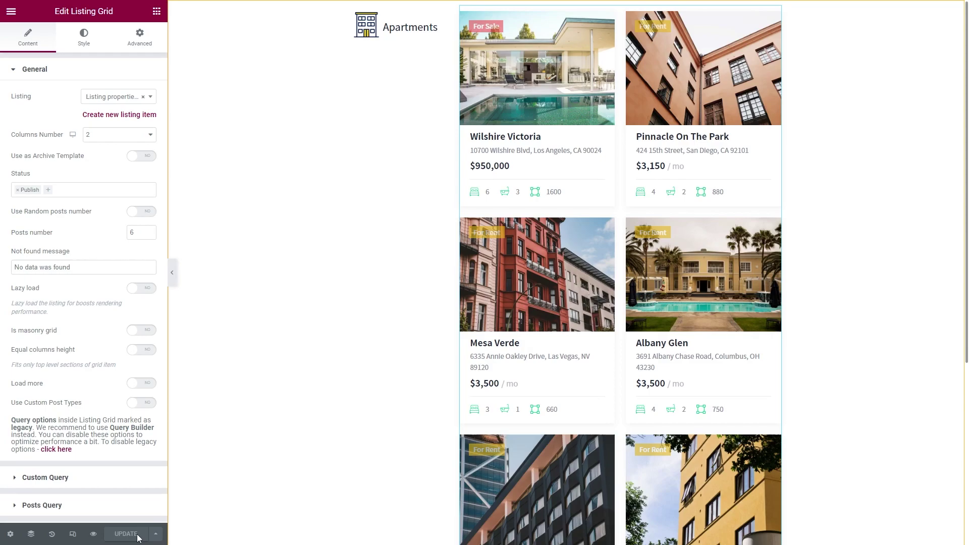
{"action": "left_click", "coordinate": [10, 12]}
{"action": "right_click", "coordinate": [84, 230]}
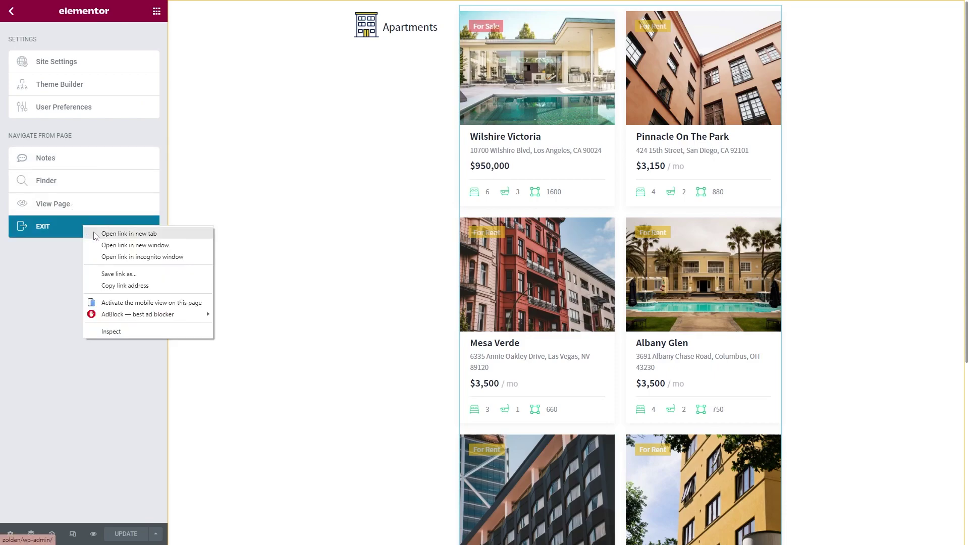
{"action": "left_click", "coordinate": [96, 235]}
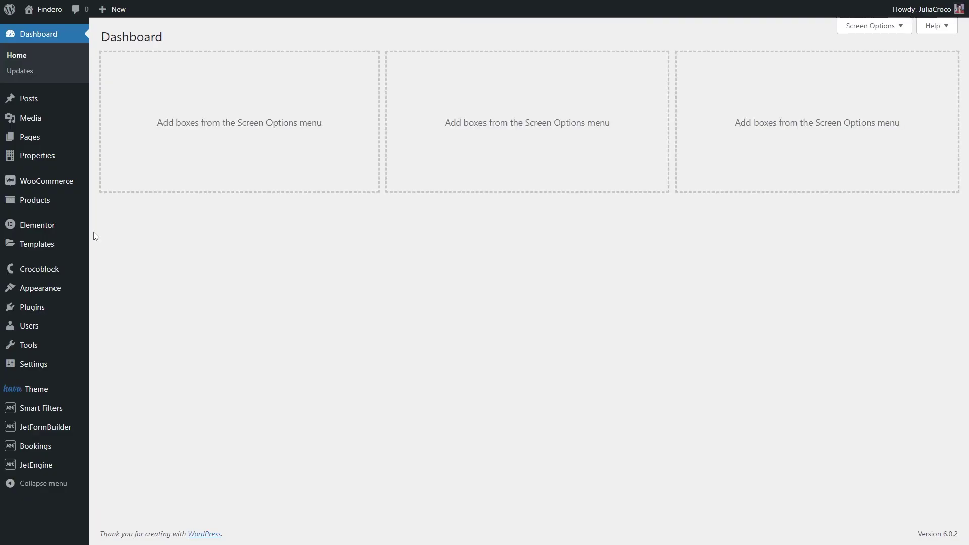
Start a new JetEngine Posts Query named 'Query for search results'
{"action": "mouse_move", "coordinate": [78, 468]}
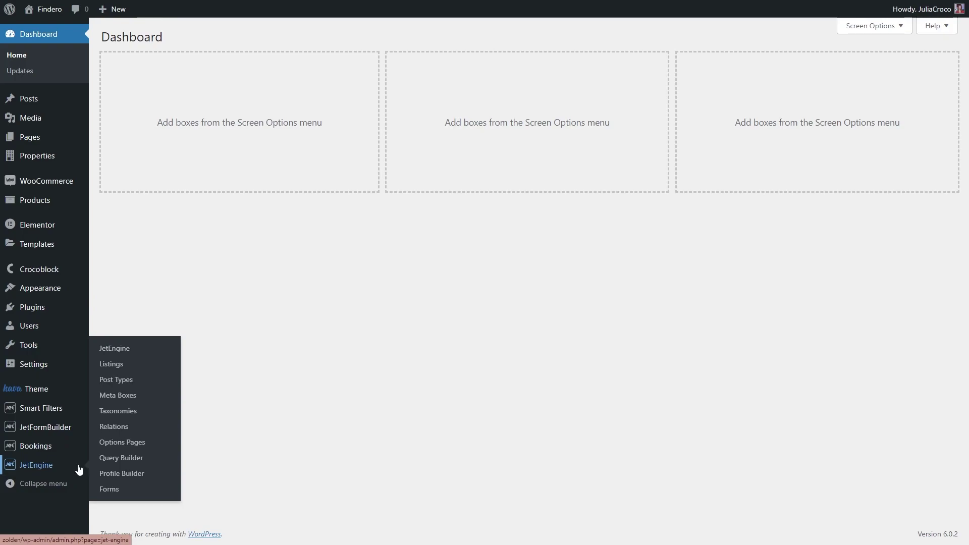
{"action": "left_click", "coordinate": [167, 458]}
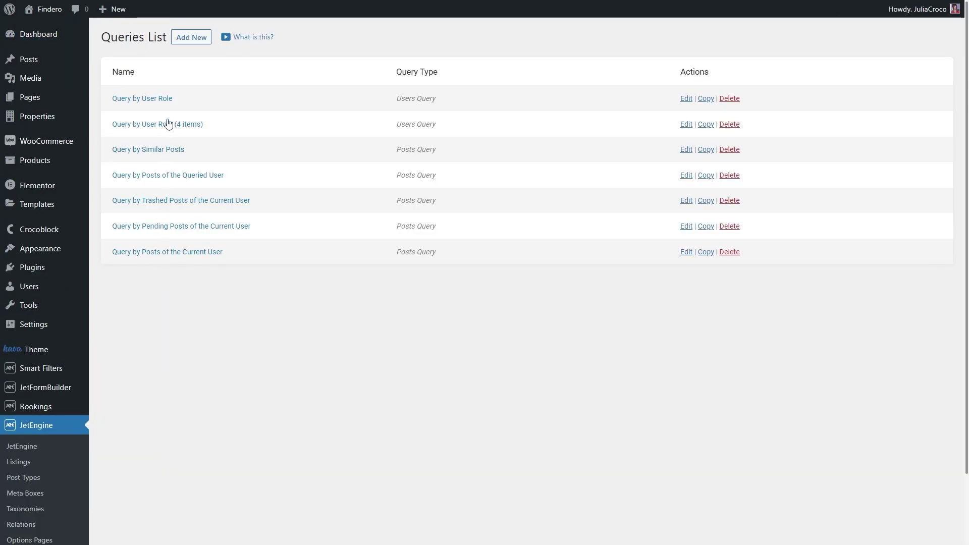
{"action": "left_click", "coordinate": [183, 39]}
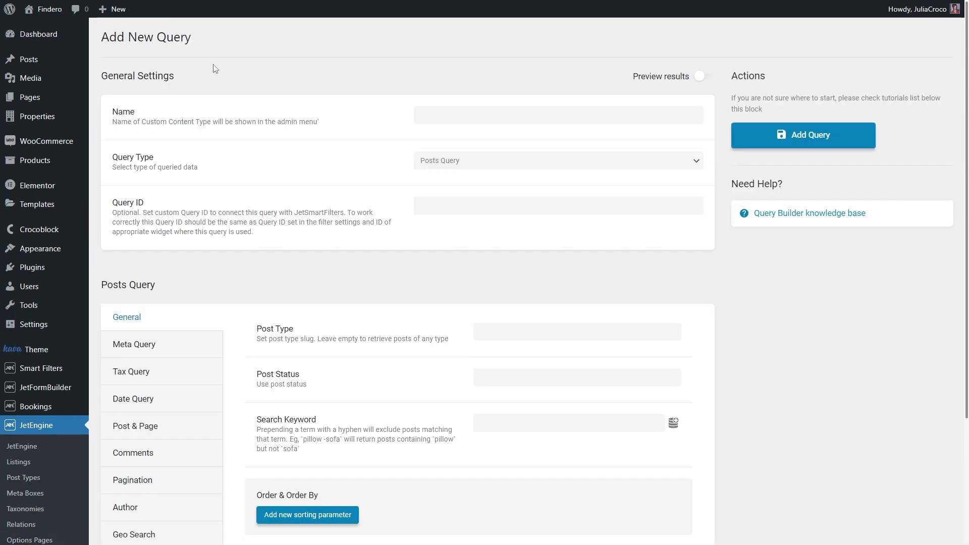
{"action": "left_click", "coordinate": [439, 116]}
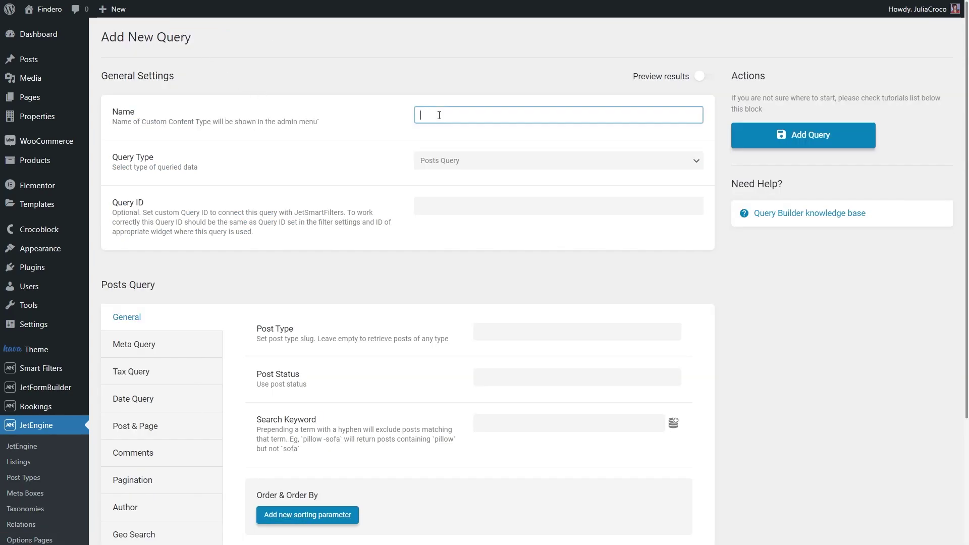
{"action": "type", "text": "Query for search resulkt"}
{"action": "left_click", "coordinate": [492, 160]}
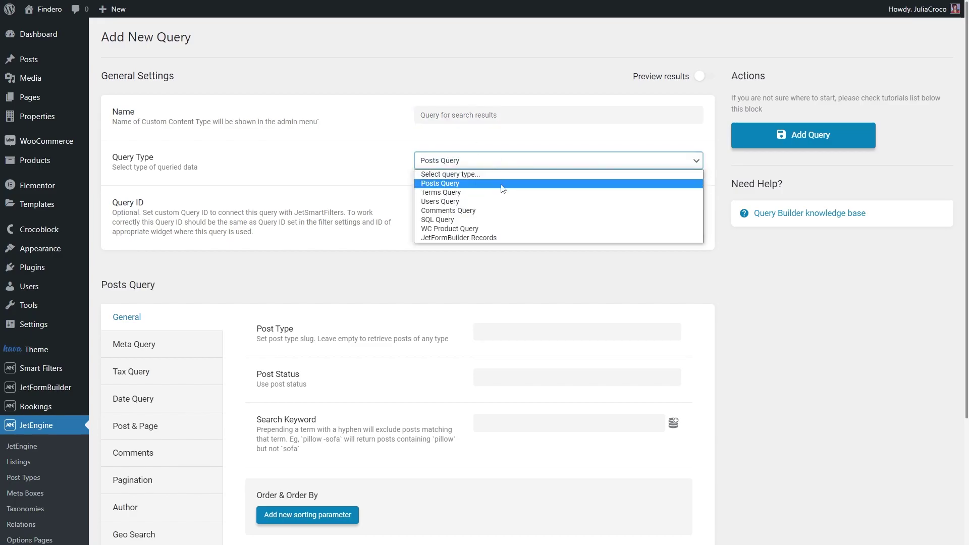
{"action": "left_click", "coordinate": [502, 184]}
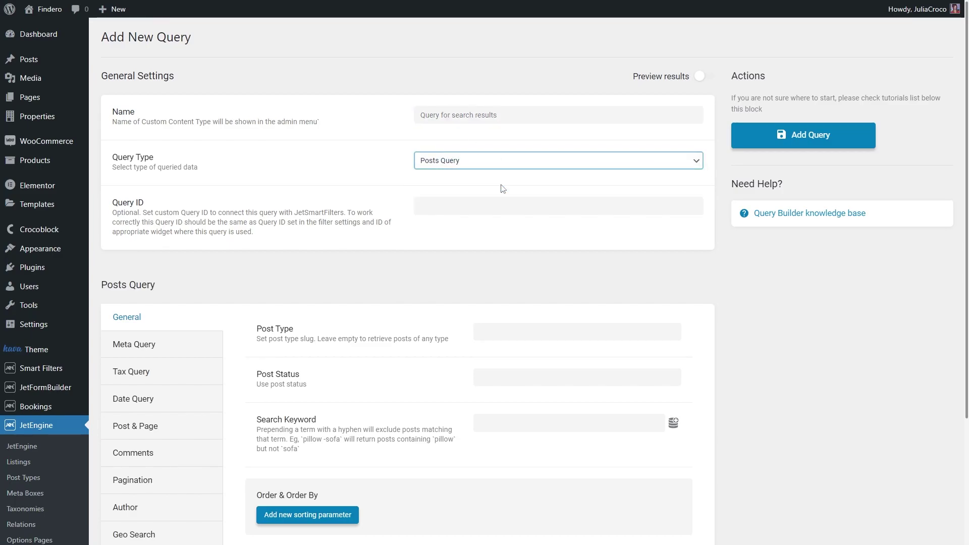
Set the query's Post Type to Properties and Post Status to Publish
{"action": "scroll", "coordinate": [503, 188], "scroll_direction": "down", "scroll_amount": 3}
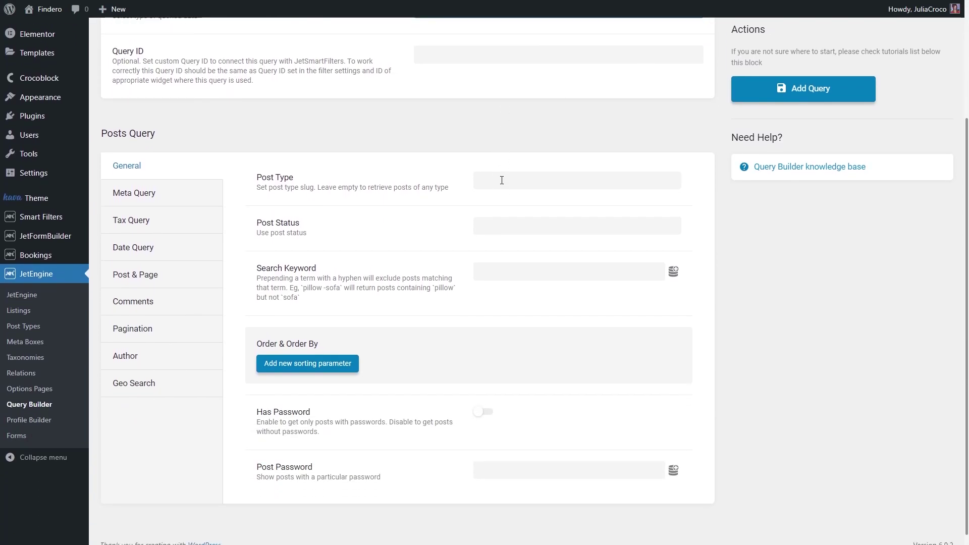
{"action": "left_click", "coordinate": [501, 180]}
{"action": "scroll", "coordinate": [509, 227], "scroll_direction": "down", "scroll_amount": 2}
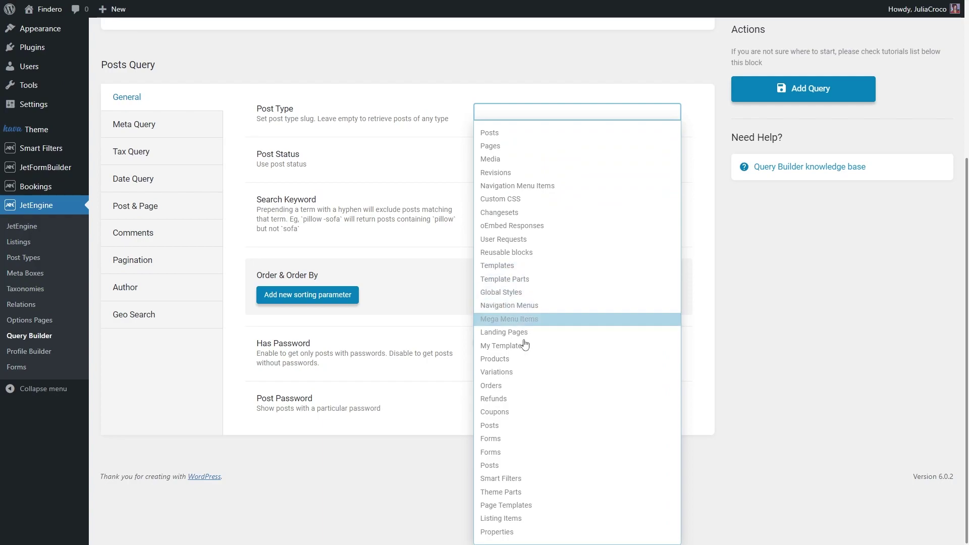
{"action": "left_click", "coordinate": [529, 532]}
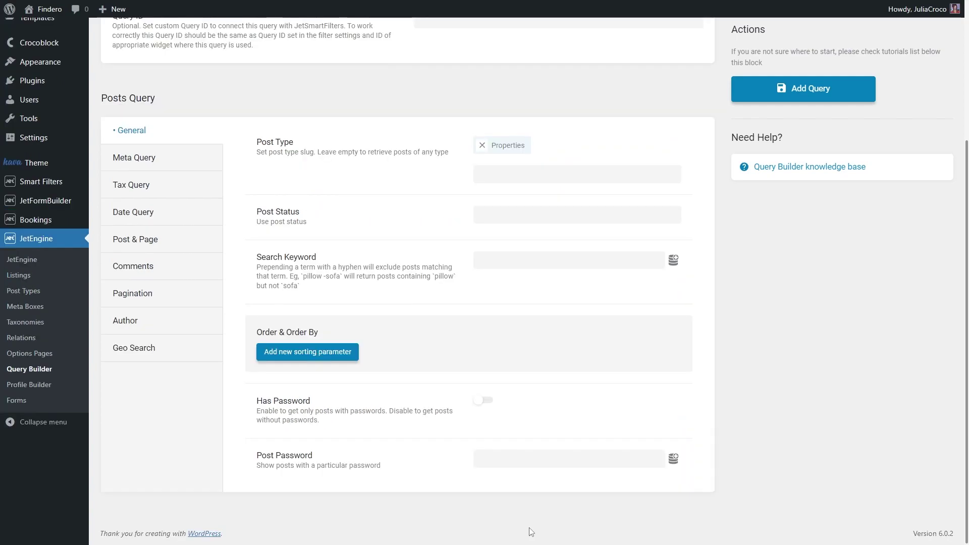
{"action": "left_click", "coordinate": [527, 215]}
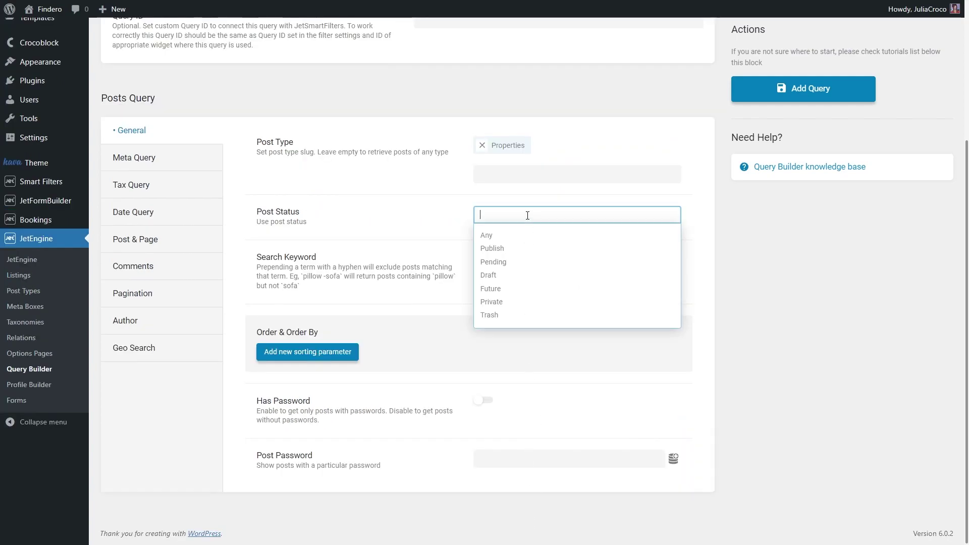
{"action": "left_click", "coordinate": [536, 249]}
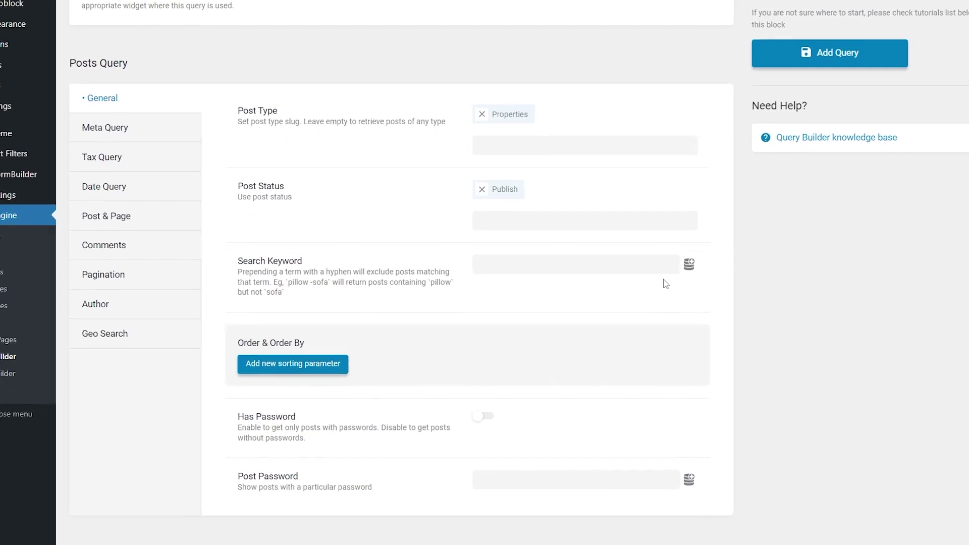
Take the Search Keyword from the Query Variable macro with variable name 's'
{"action": "left_click", "coordinate": [693, 260]}
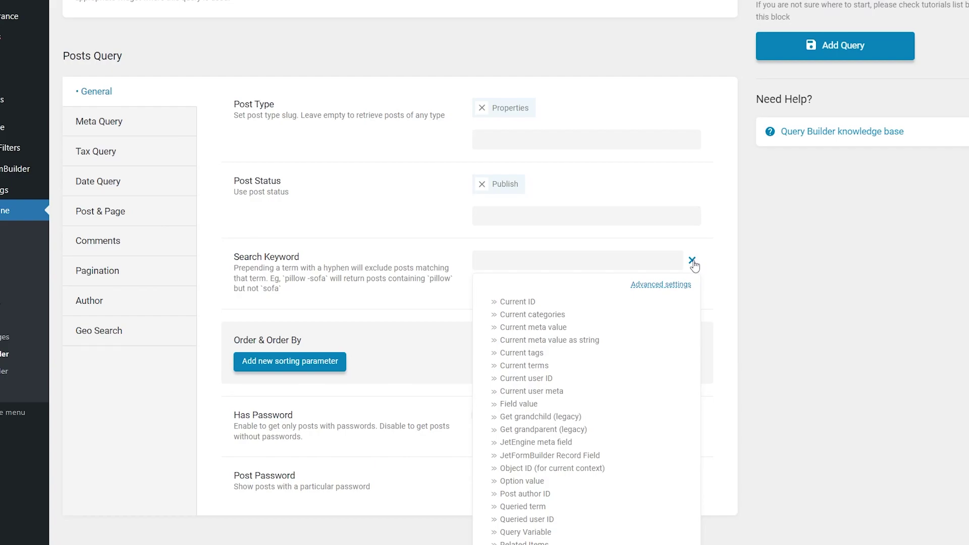
{"action": "scroll", "coordinate": [662, 336], "scroll_direction": "down", "scroll_amount": 2}
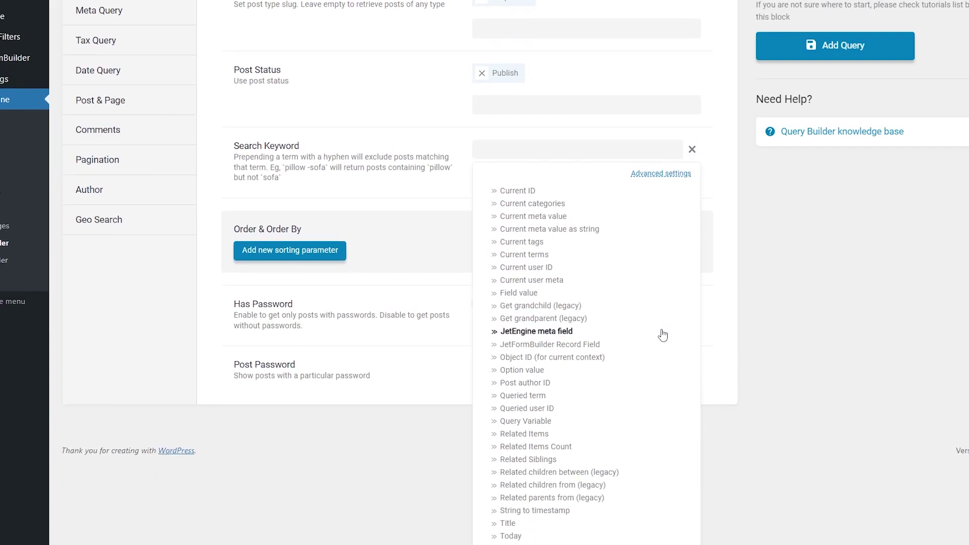
{"action": "left_click", "coordinate": [552, 421]}
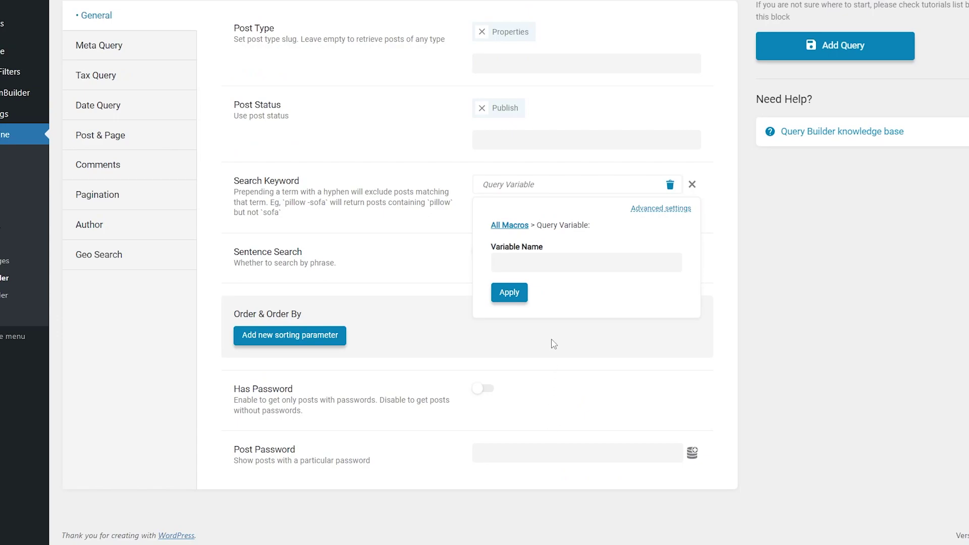
{"action": "left_click", "coordinate": [557, 262]}
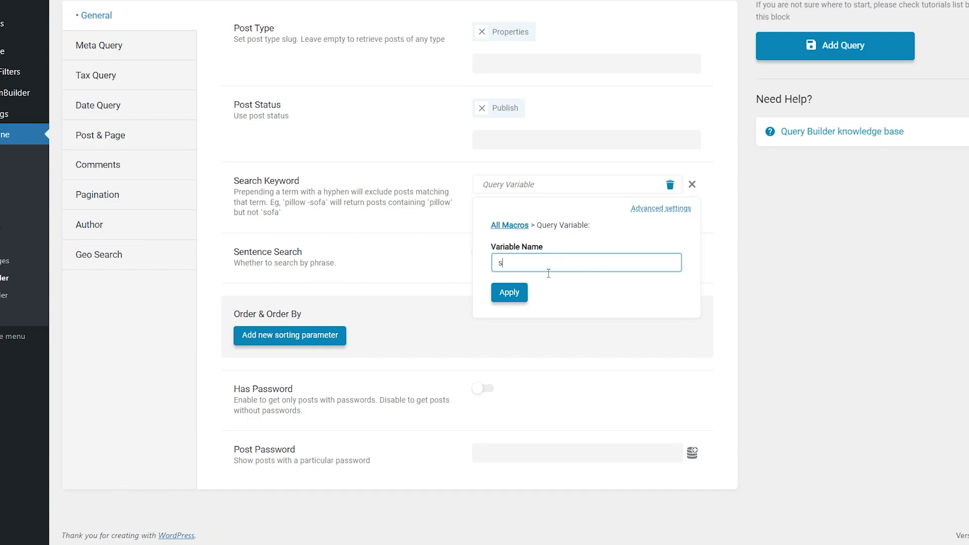
{"action": "left_click", "coordinate": [525, 298]}
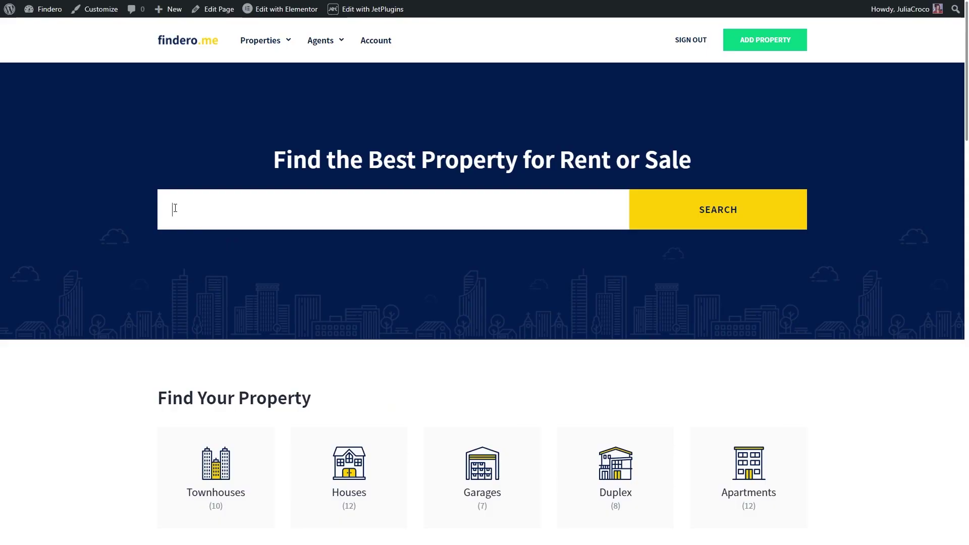
Search the site for 'park' and scroll through the Townhouses, Houses and Duplex result groups
{"action": "type", "text": "park"}
{"action": "left_click", "coordinate": [703, 222]}
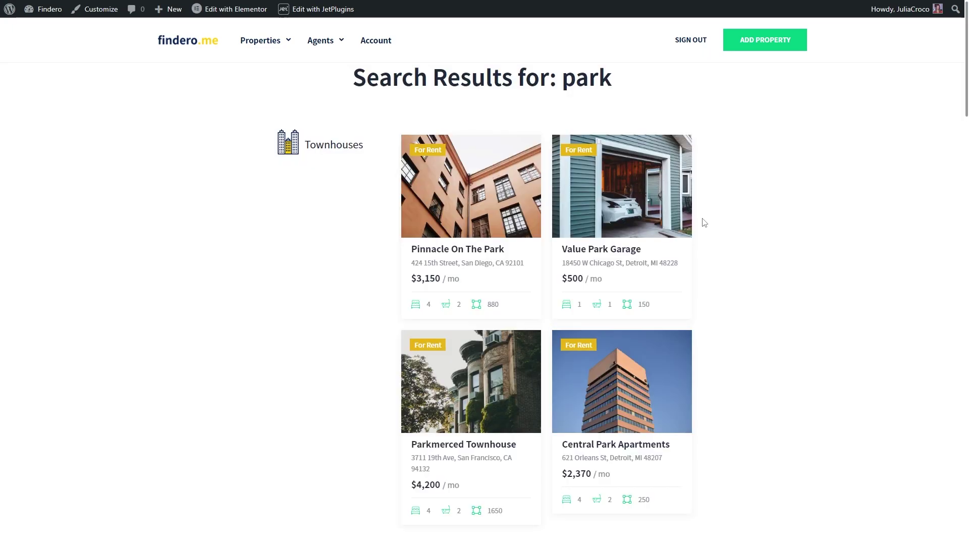
{"action": "scroll", "coordinate": [705, 222], "scroll_direction": "down", "scroll_amount": 8}
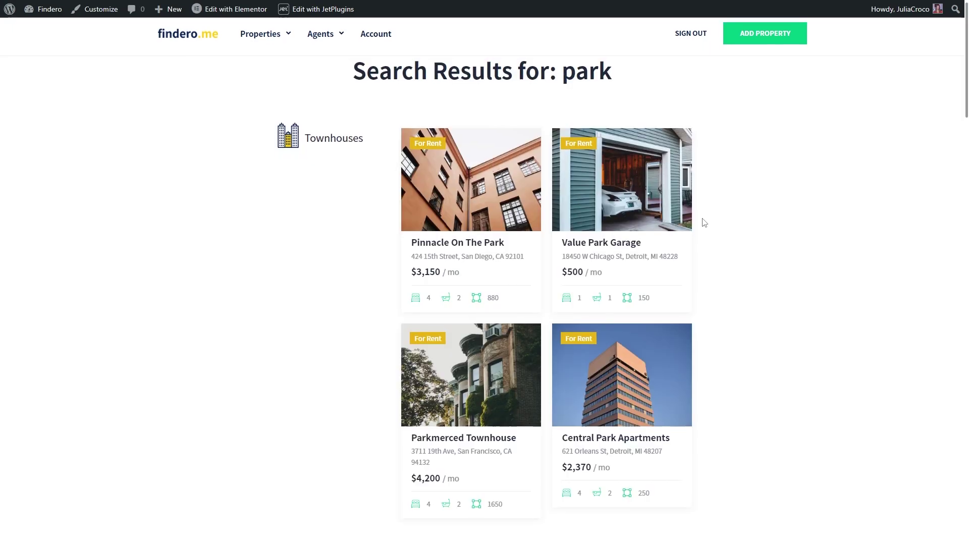
{"action": "scroll", "coordinate": [704, 222], "scroll_direction": "down", "scroll_amount": 12}
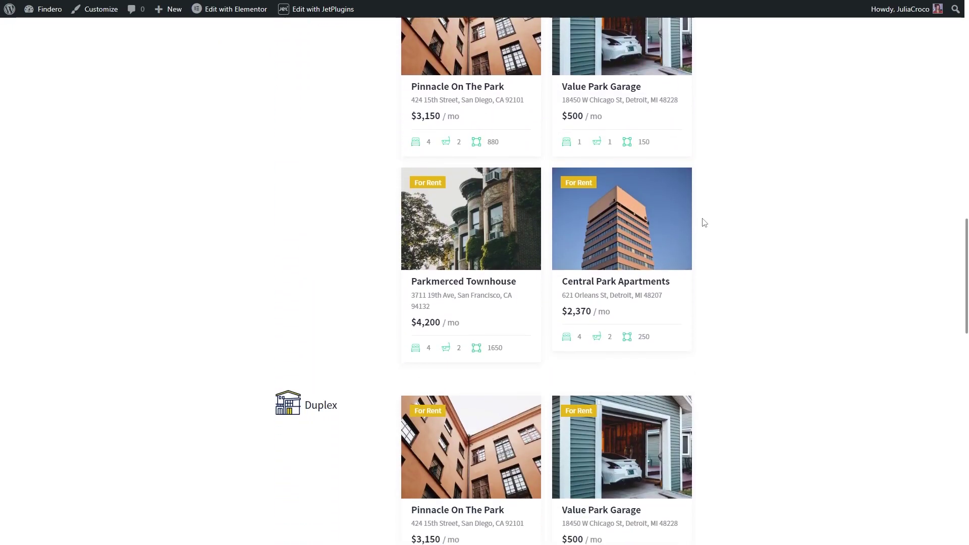
{"action": "scroll", "coordinate": [705, 223], "scroll_direction": "up", "scroll_amount": 20}
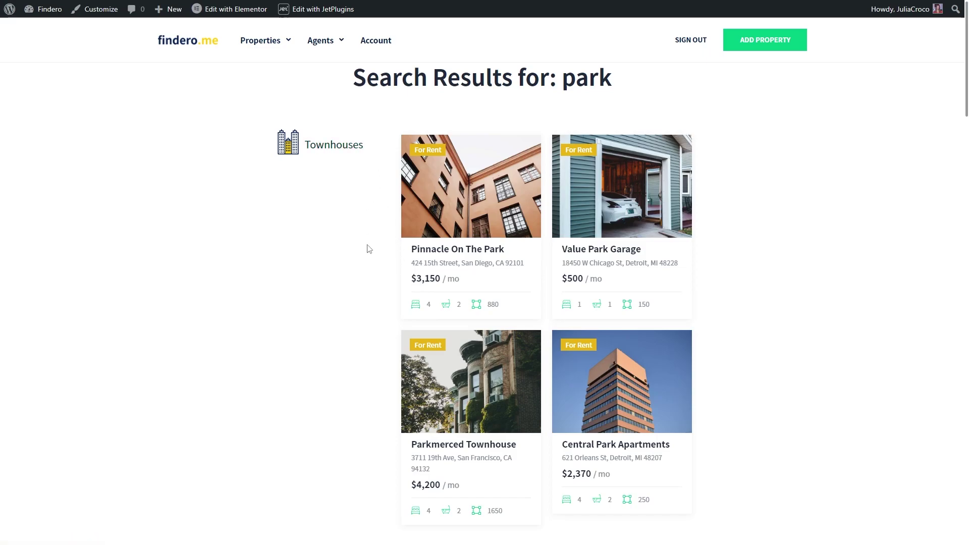
{"action": "scroll", "coordinate": [367, 249], "scroll_direction": "down", "scroll_amount": 8}
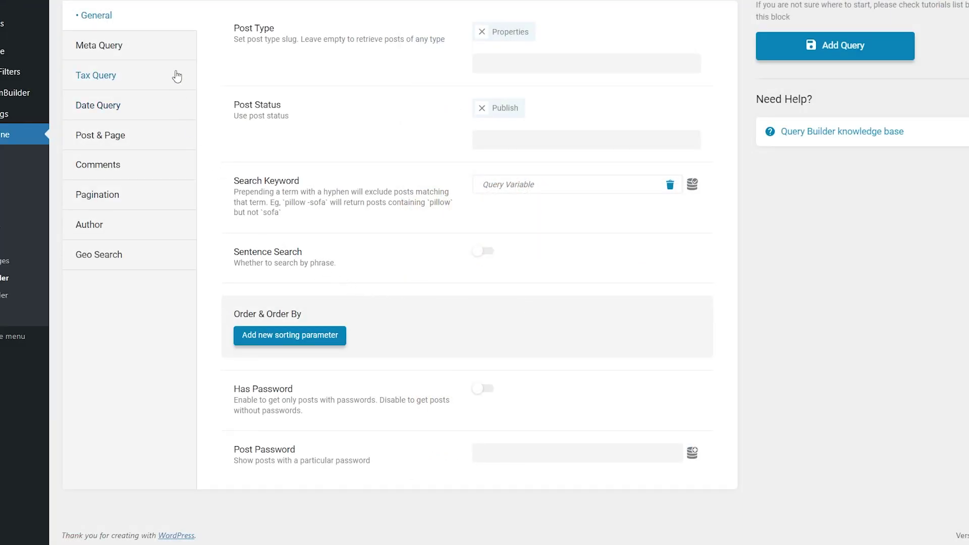
Add a tax query clause on the Property type taxonomy, matching by Term ID
{"action": "left_click", "coordinate": [176, 75]}
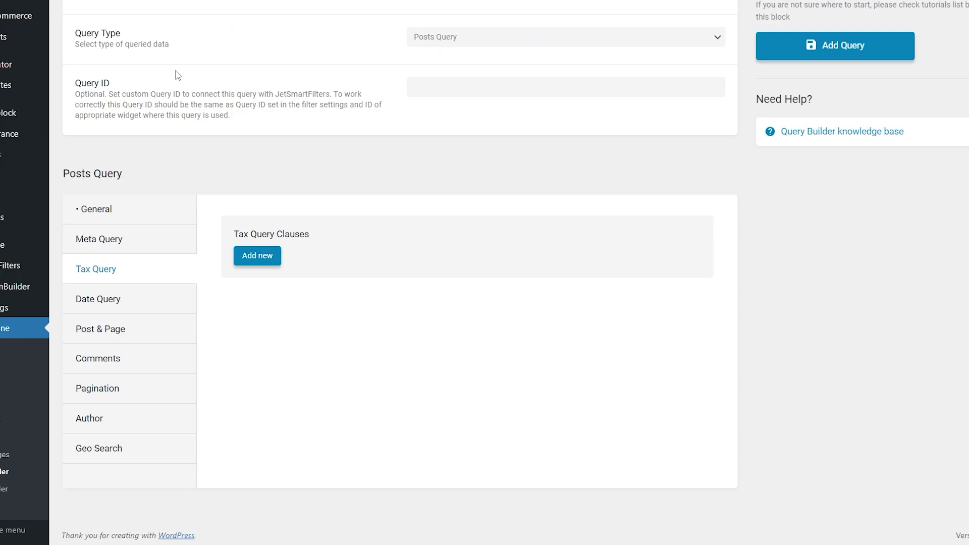
{"action": "left_click", "coordinate": [259, 257]}
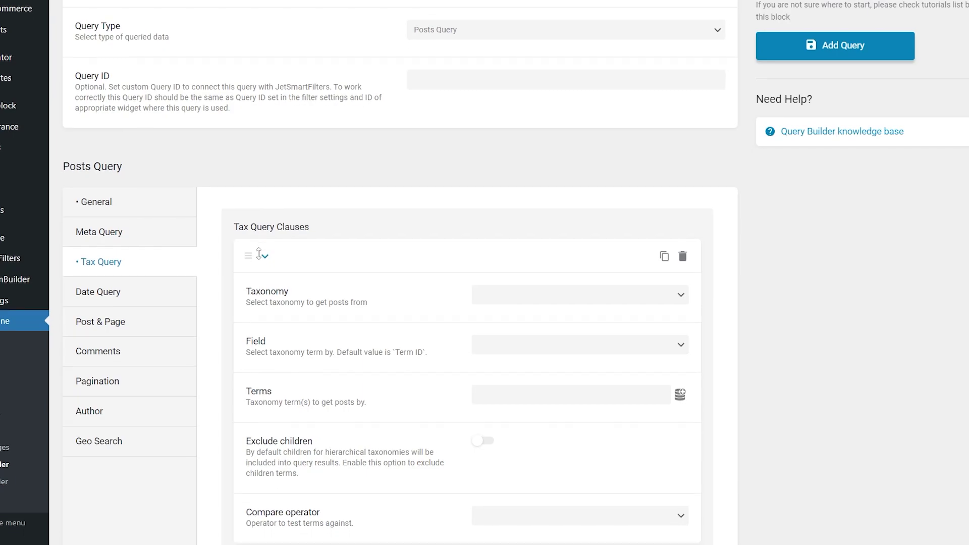
{"action": "scroll", "coordinate": [260, 255], "scroll_direction": "down", "scroll_amount": 2}
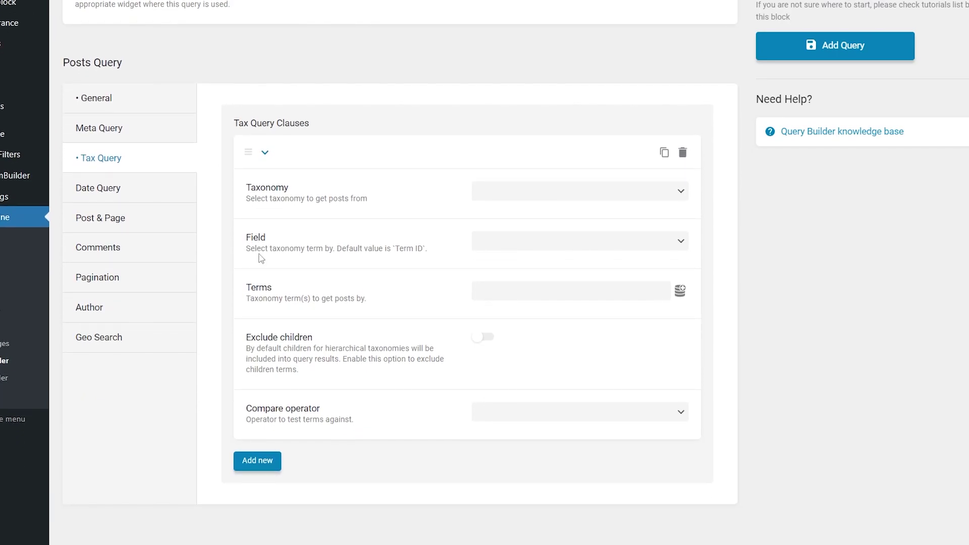
{"action": "left_click", "coordinate": [497, 192]}
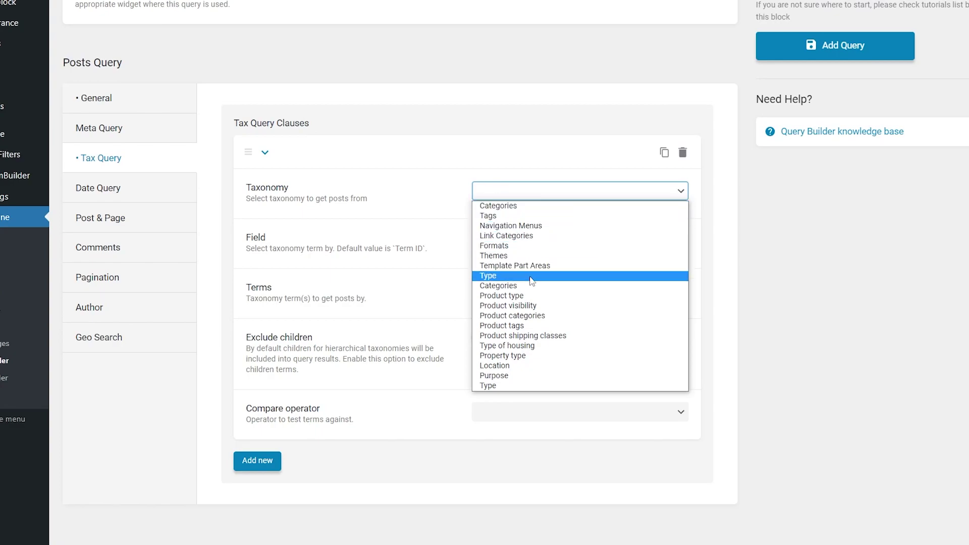
{"action": "left_click", "coordinate": [535, 356]}
{"action": "left_click", "coordinate": [550, 242]}
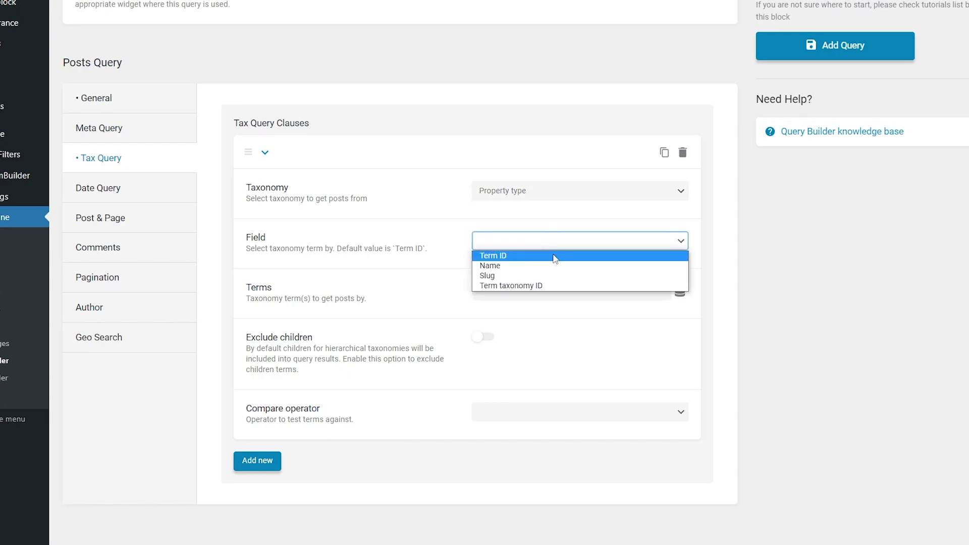
{"action": "left_click", "coordinate": [555, 256]}
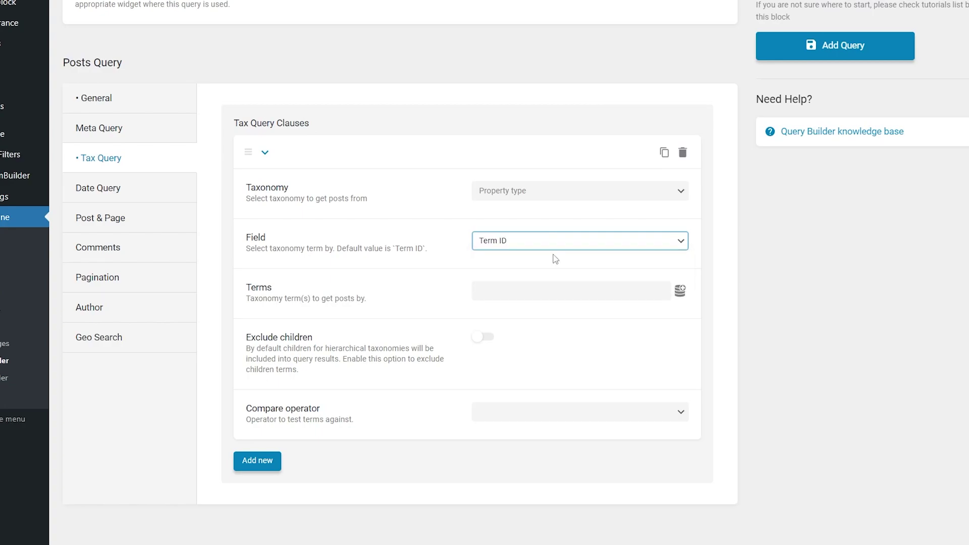
Set the clause's Terms to the Current ID macro and save the query
{"action": "left_click", "coordinate": [676, 292]}
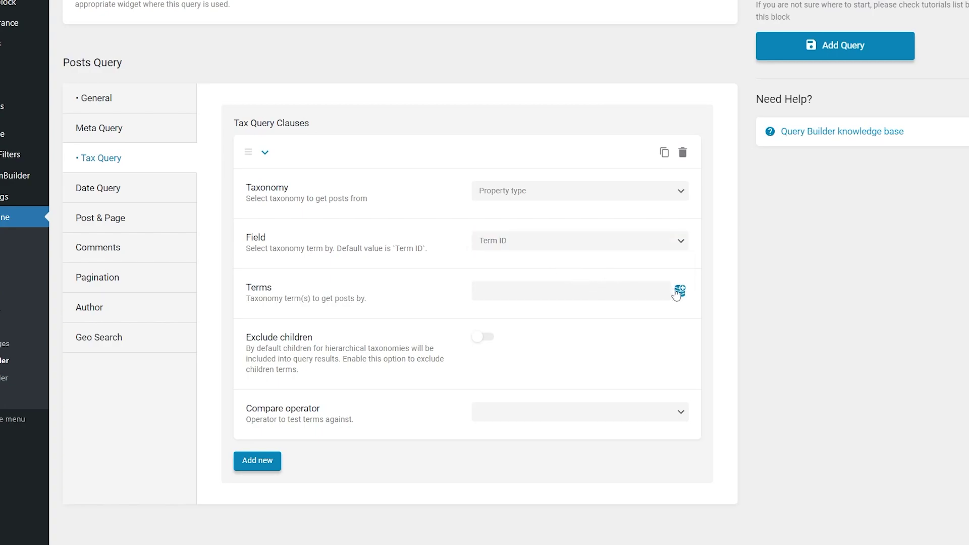
{"action": "left_click", "coordinate": [677, 291]}
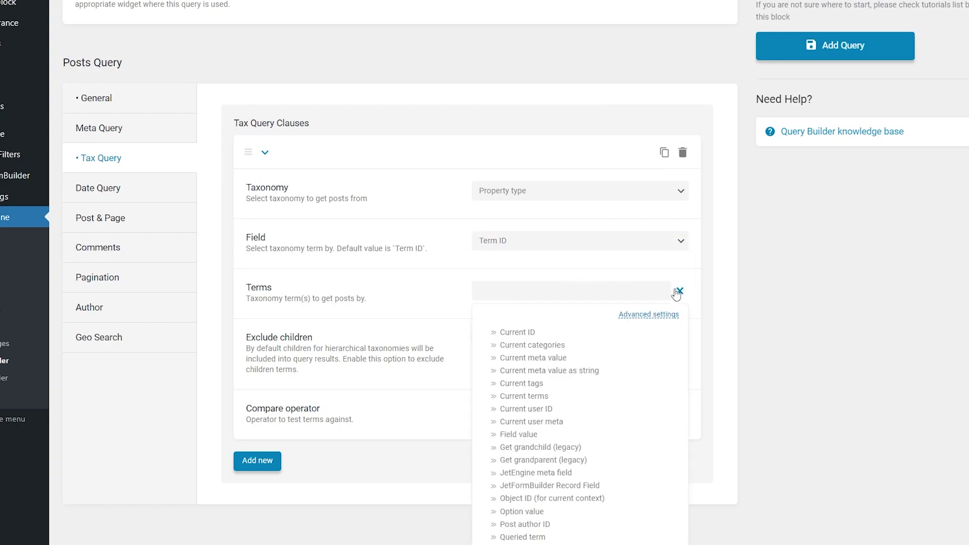
{"action": "left_click", "coordinate": [544, 333]}
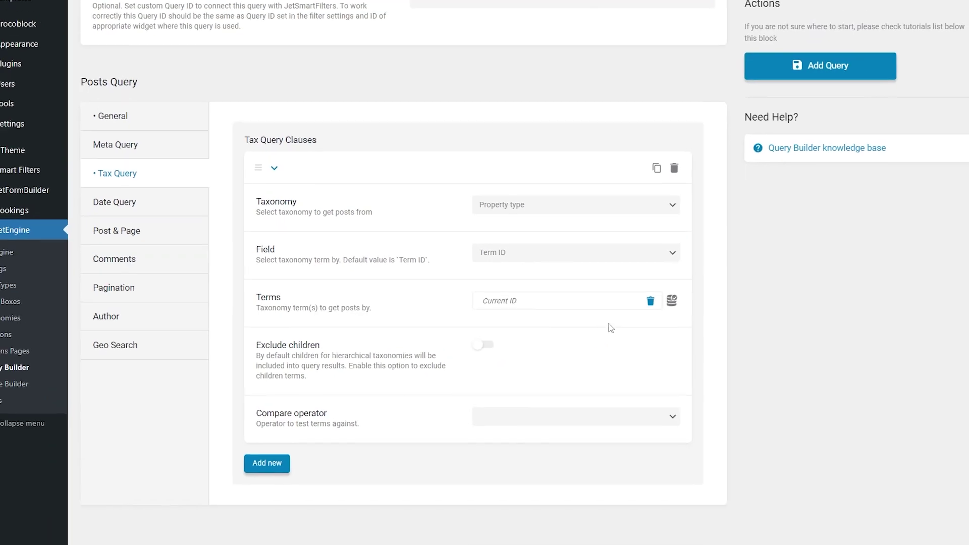
{"action": "left_click", "coordinate": [806, 69]}
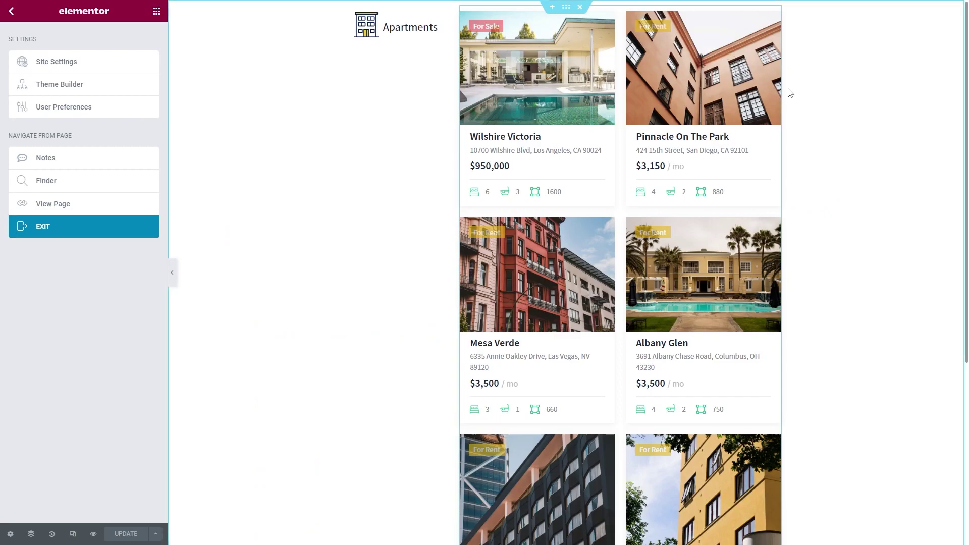
Enable Use Custom Query on the listing grid and pick 'Query for search results'
{"action": "left_click", "coordinate": [774, 13]}
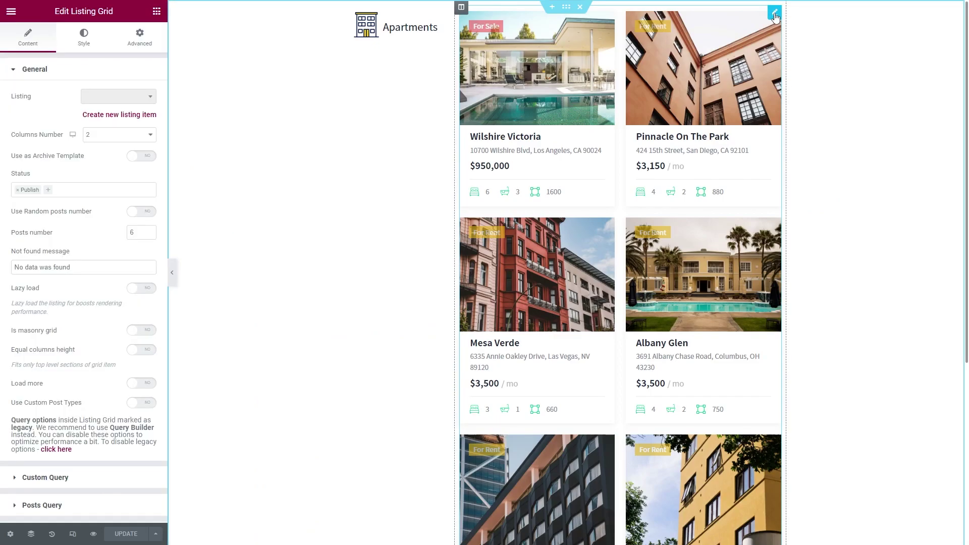
{"action": "left_click", "coordinate": [106, 67]}
{"action": "left_click", "coordinate": [110, 96]}
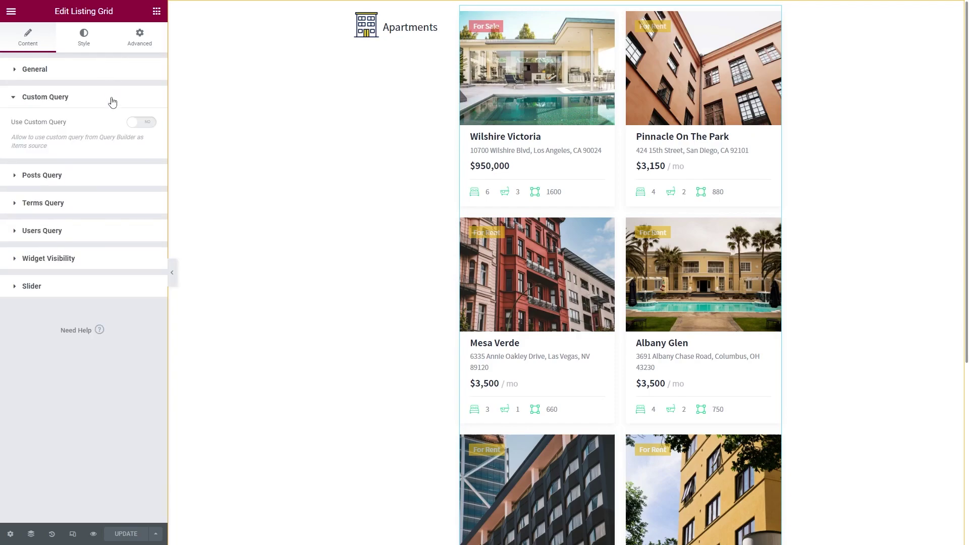
{"action": "left_click", "coordinate": [143, 131]}
{"action": "left_click", "coordinate": [139, 167]}
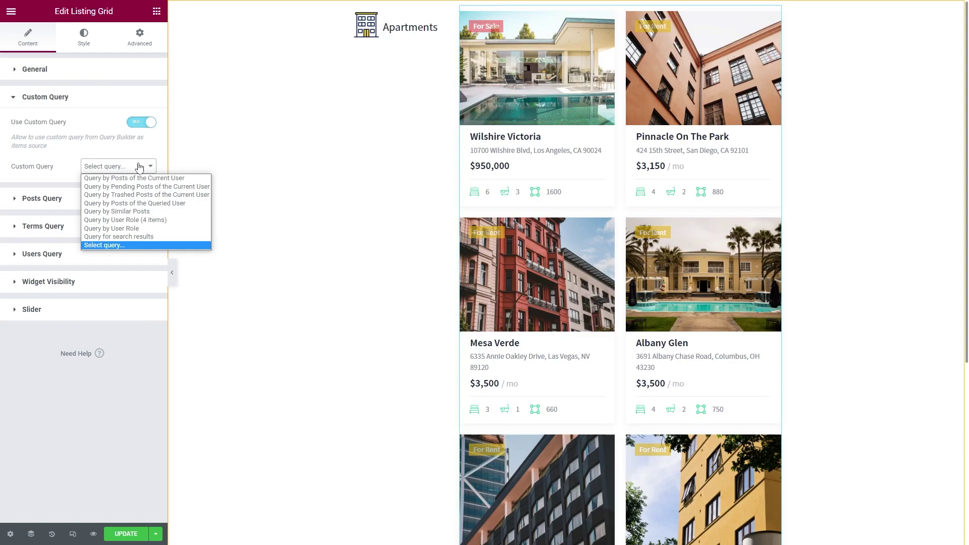
{"action": "left_click", "coordinate": [161, 237]}
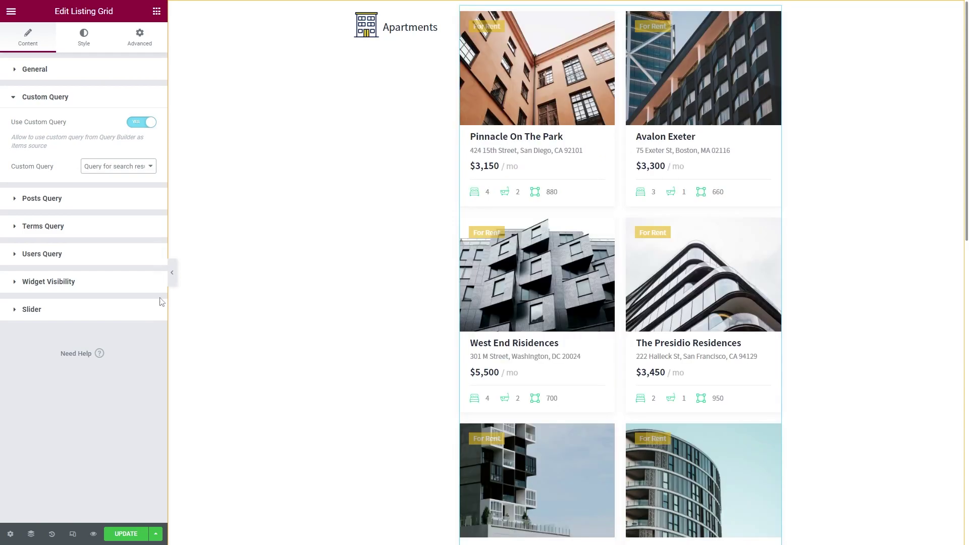
Save the page and exit the Elementor editor
{"action": "left_click", "coordinate": [126, 533]}
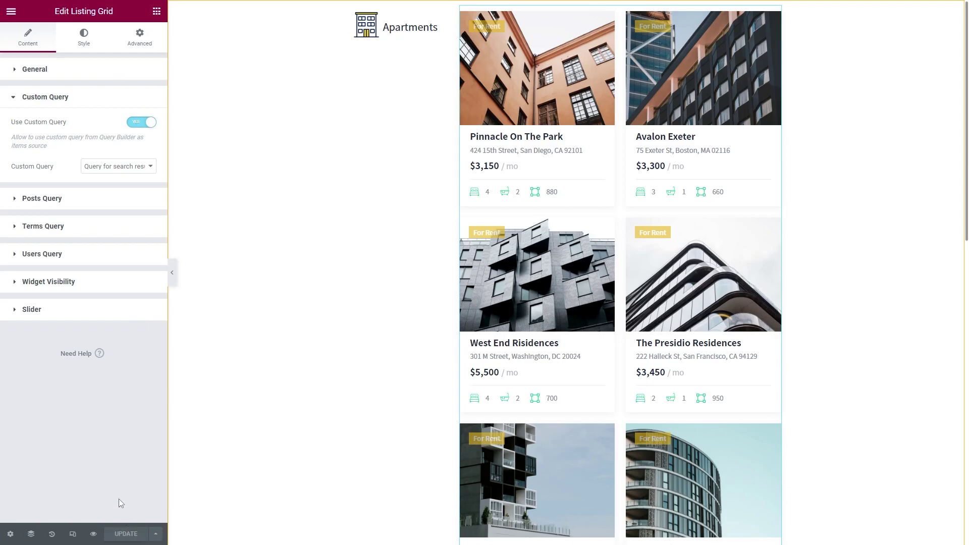
{"action": "left_click", "coordinate": [11, 11]}
{"action": "left_click", "coordinate": [79, 227]}
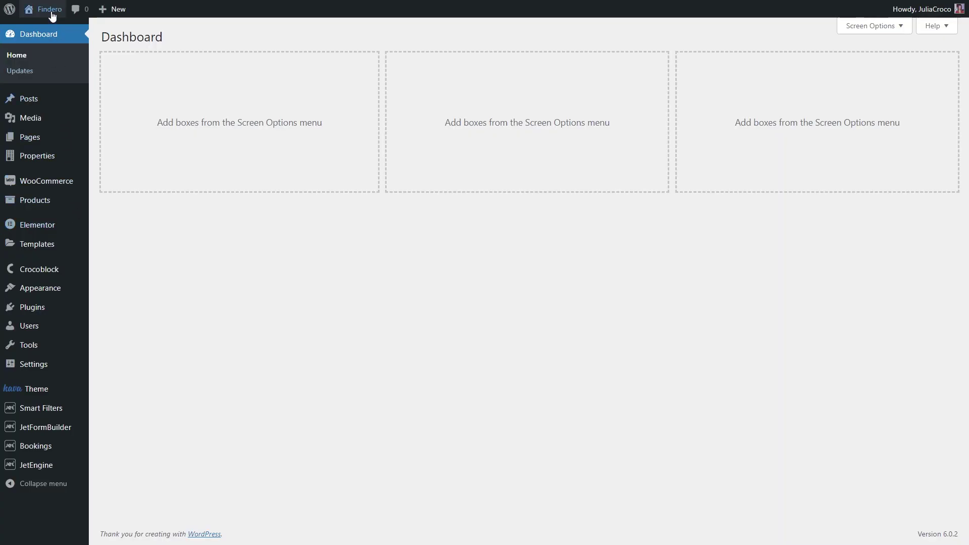
Search 'park' on the front end and scroll the results, where Houses and Duplex show No data was found
{"action": "left_click", "coordinate": [49, 10]}
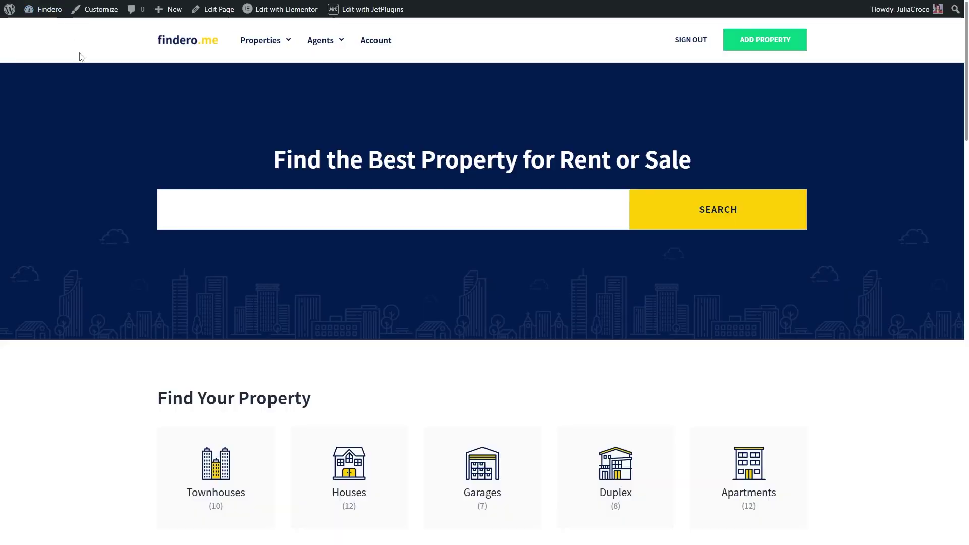
{"action": "left_click", "coordinate": [205, 209]}
{"action": "type", "text": "park"}
{"action": "left_click", "coordinate": [730, 214]}
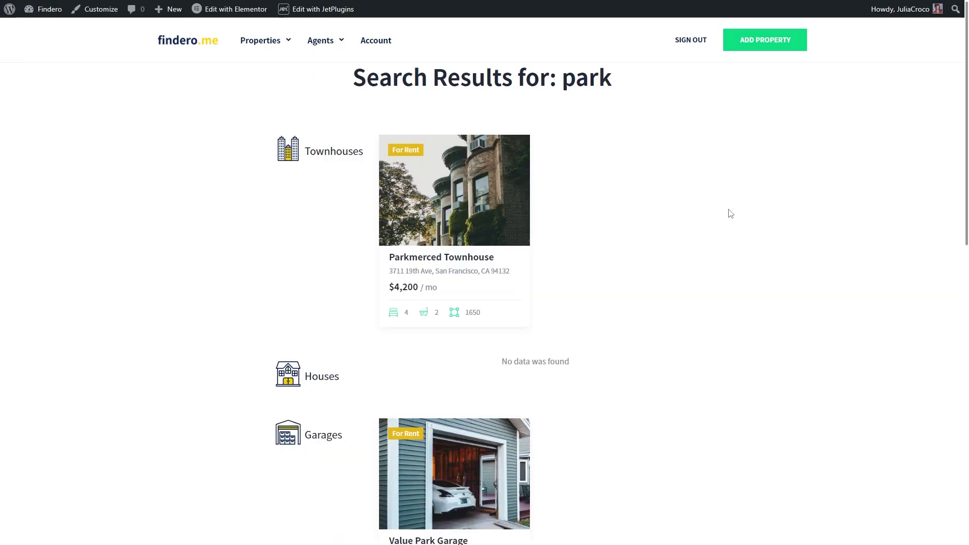
{"action": "scroll", "coordinate": [730, 213], "scroll_direction": "down", "scroll_amount": 4}
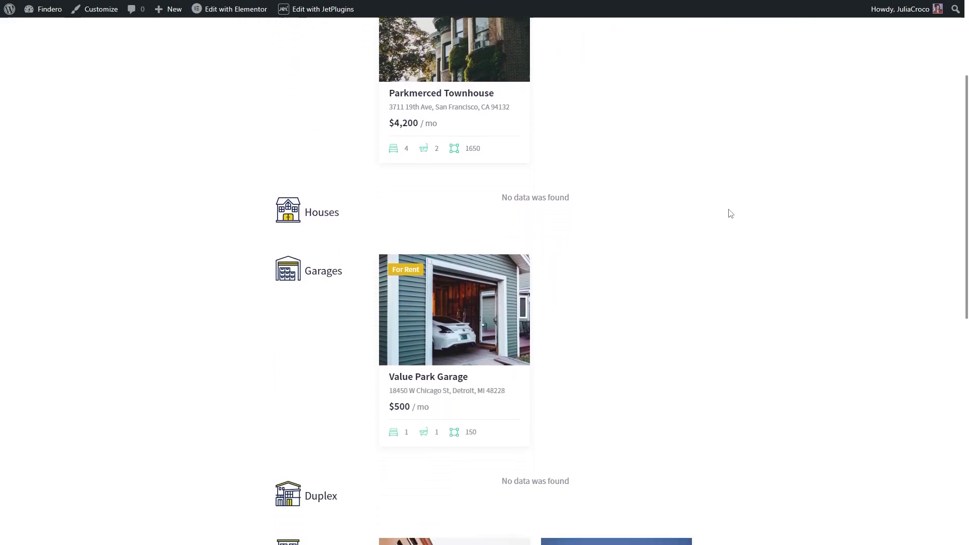
{"action": "scroll", "coordinate": [730, 213], "scroll_direction": "down", "scroll_amount": 5}
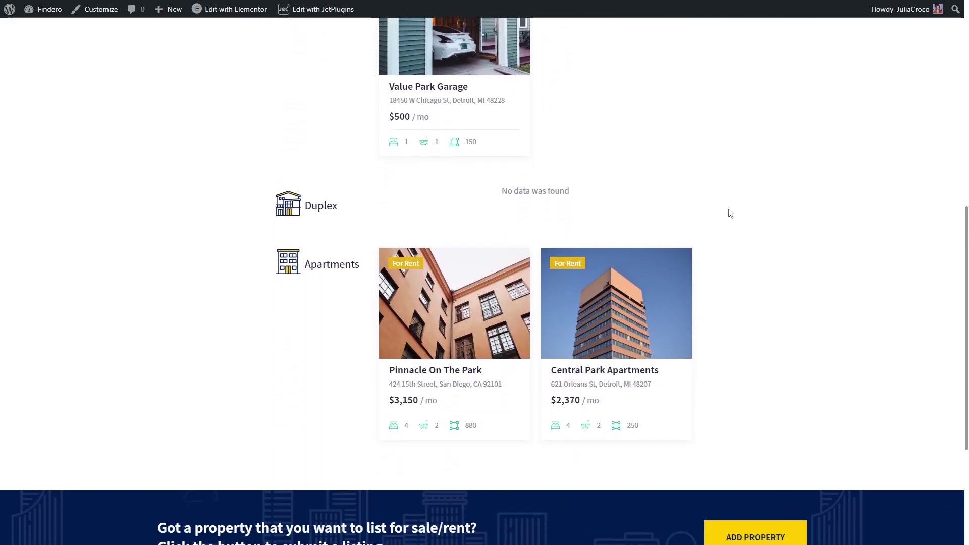
{"action": "scroll", "coordinate": [730, 213], "scroll_direction": "up", "scroll_amount": 7}
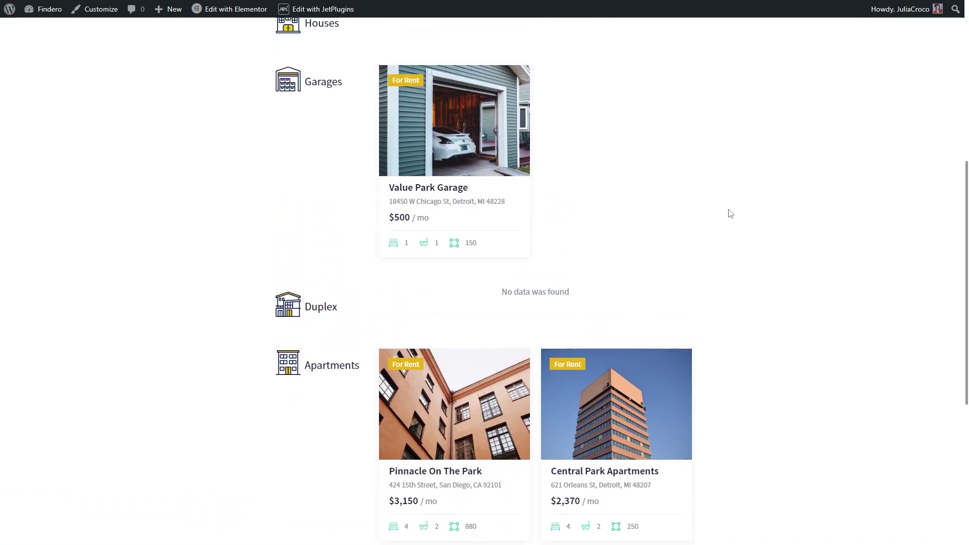
{"action": "scroll", "coordinate": [730, 213], "scroll_direction": "up", "scroll_amount": 2}
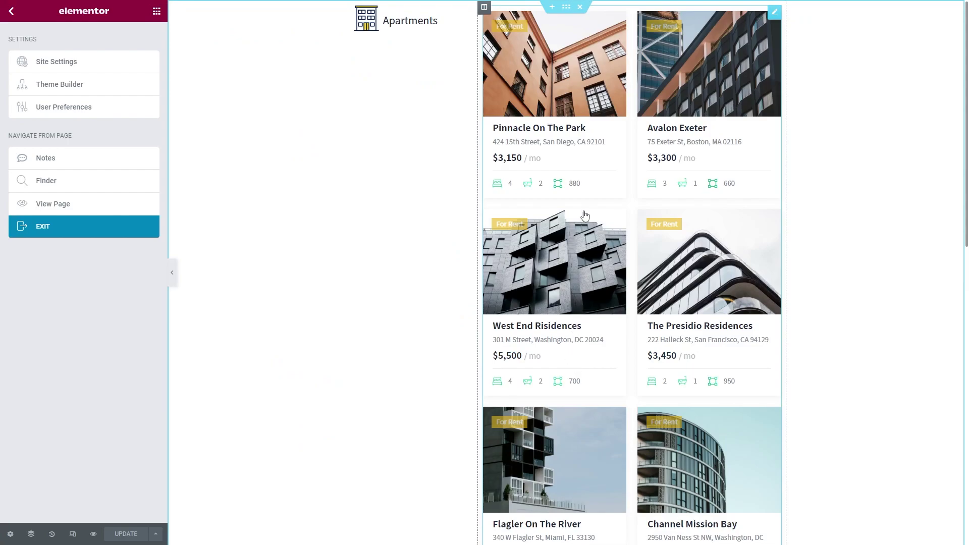
Turn on Dynamic Visibility in the Apartments section's Advanced settings
{"action": "left_click", "coordinate": [567, 8]}
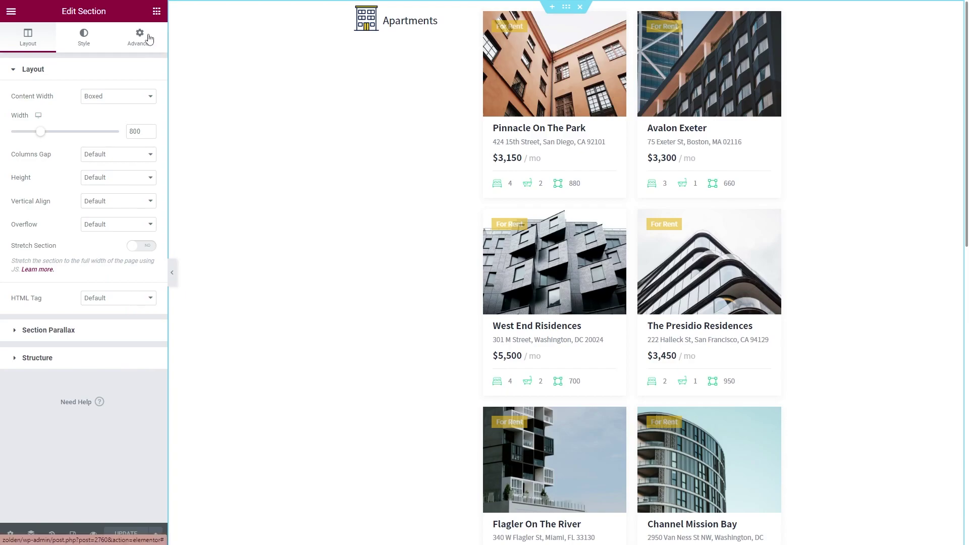
{"action": "left_click", "coordinate": [149, 39]}
{"action": "left_click", "coordinate": [133, 70]}
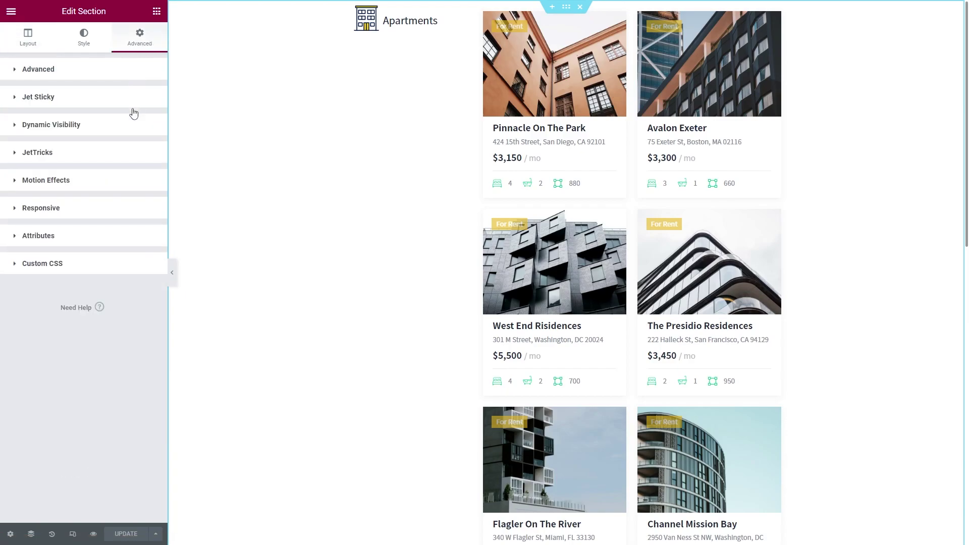
{"action": "left_click", "coordinate": [134, 124]}
{"action": "left_click", "coordinate": [144, 150]}
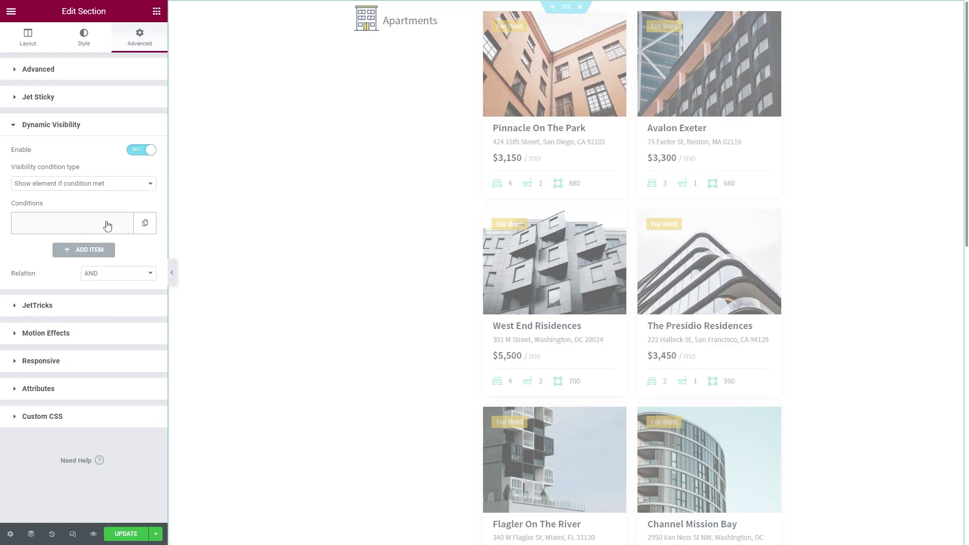
Add a 'Query Has Items' condition for 'Query for search results' and save
{"action": "left_click", "coordinate": [107, 223]}
{"action": "left_click", "coordinate": [113, 262]}
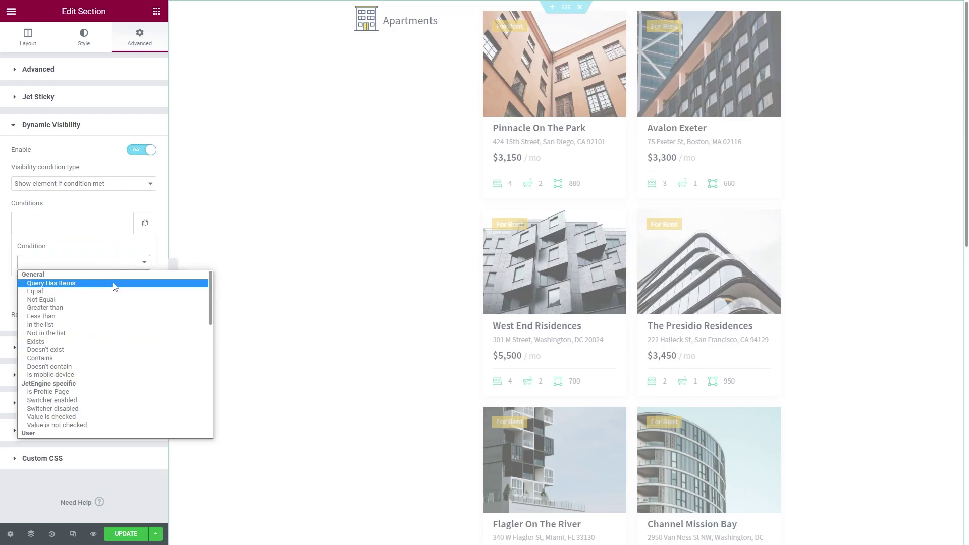
{"action": "left_click", "coordinate": [114, 283]}
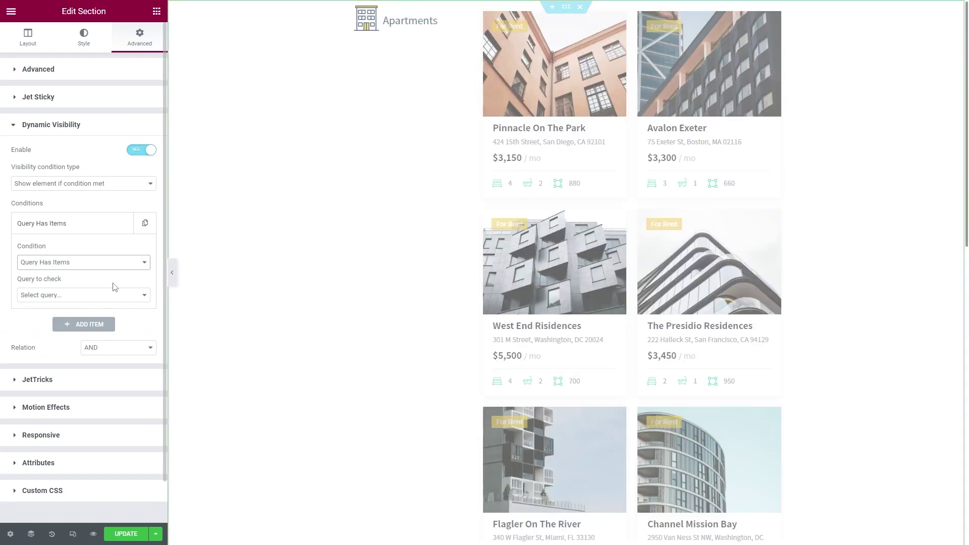
{"action": "left_click", "coordinate": [113, 296]}
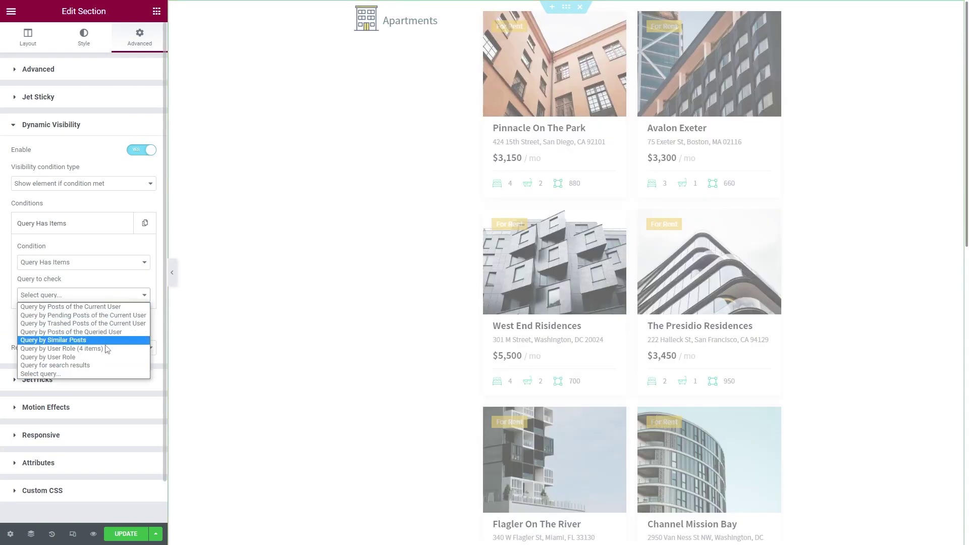
{"action": "left_click", "coordinate": [103, 366]}
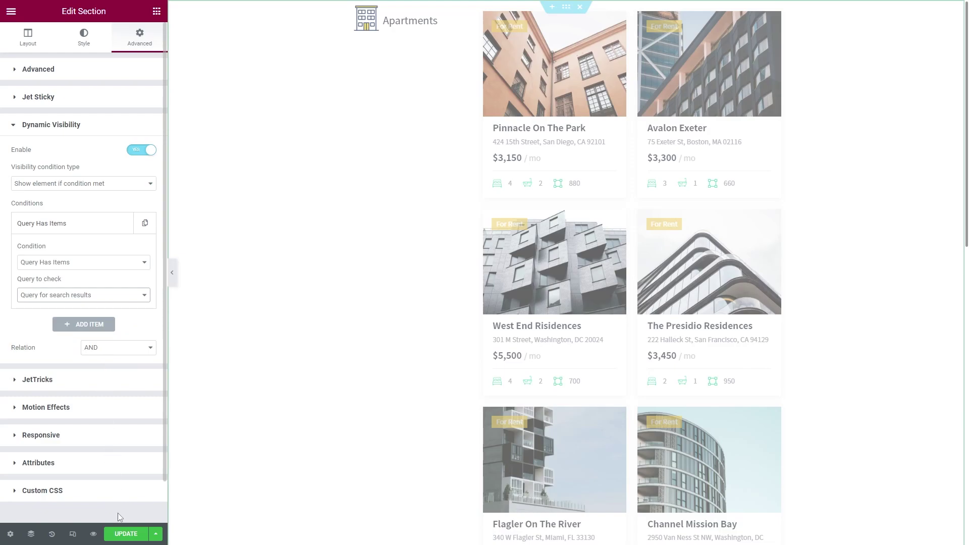
{"action": "left_click", "coordinate": [121, 533]}
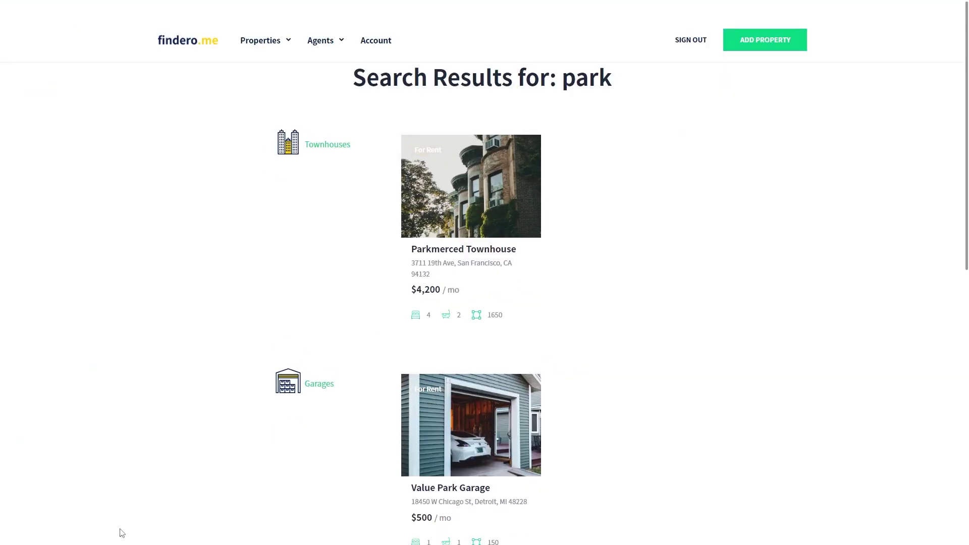
Scroll the park search results to confirm only Townhouses, Garages and Apartments appear, with Houses and Duplex hidden
{"action": "scroll", "coordinate": [176, 307], "scroll_direction": "down", "scroll_amount": 7}
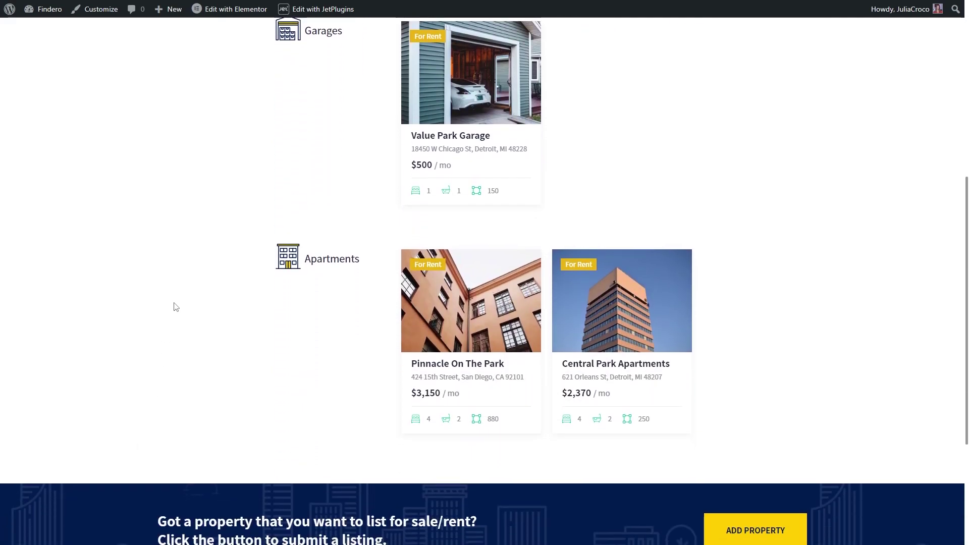
{"action": "scroll", "coordinate": [175, 307], "scroll_direction": "up", "scroll_amount": 6}
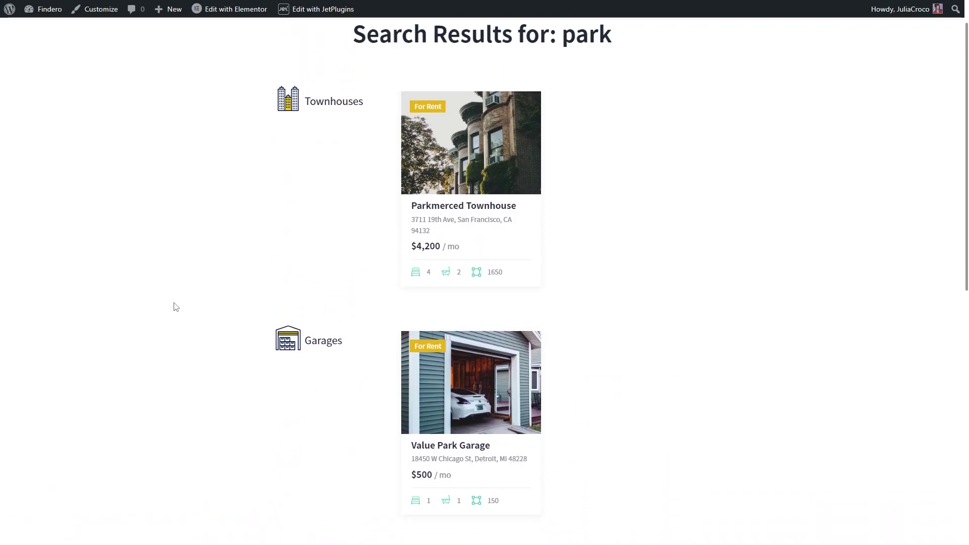